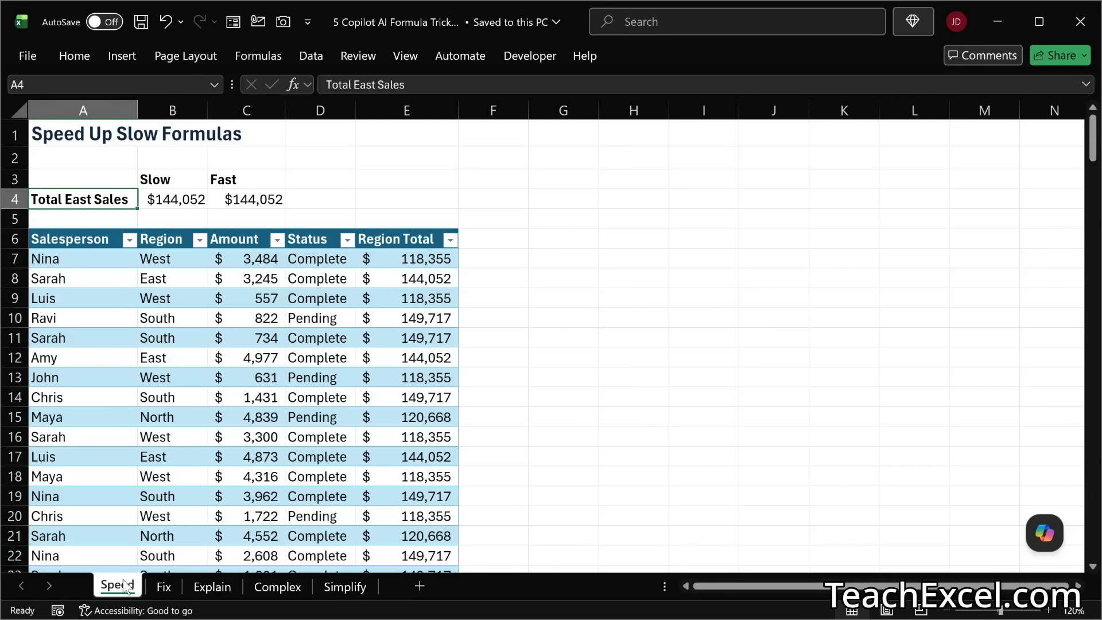
Step: Look through the Fix, Explain, Complex and Simplify sheets, ending on the Speed sheet
{"action": "left_click", "coordinate": [169, 584]}
{"action": "left_click", "coordinate": [189, 587]}
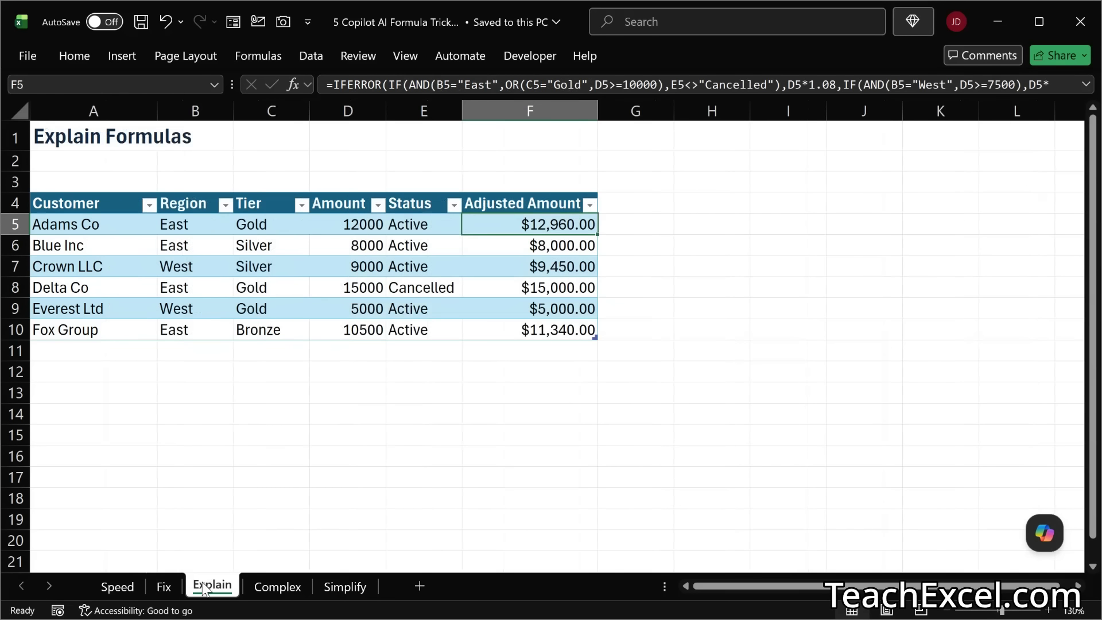
{"action": "left_click", "coordinate": [275, 584]}
{"action": "left_click", "coordinate": [347, 583]}
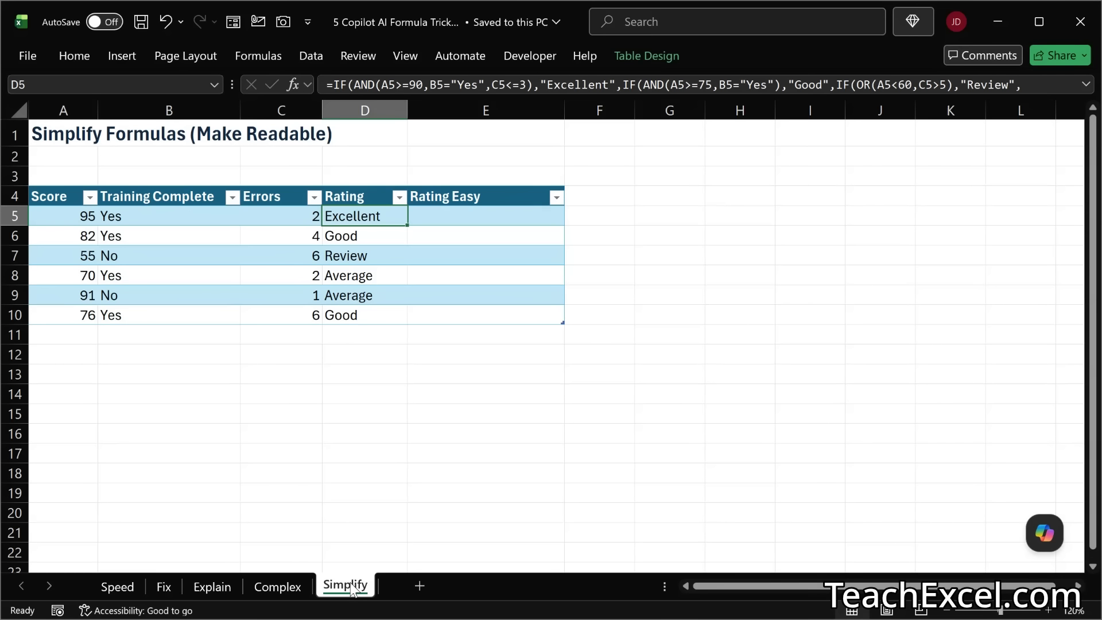
{"action": "left_click", "coordinate": [121, 591]}
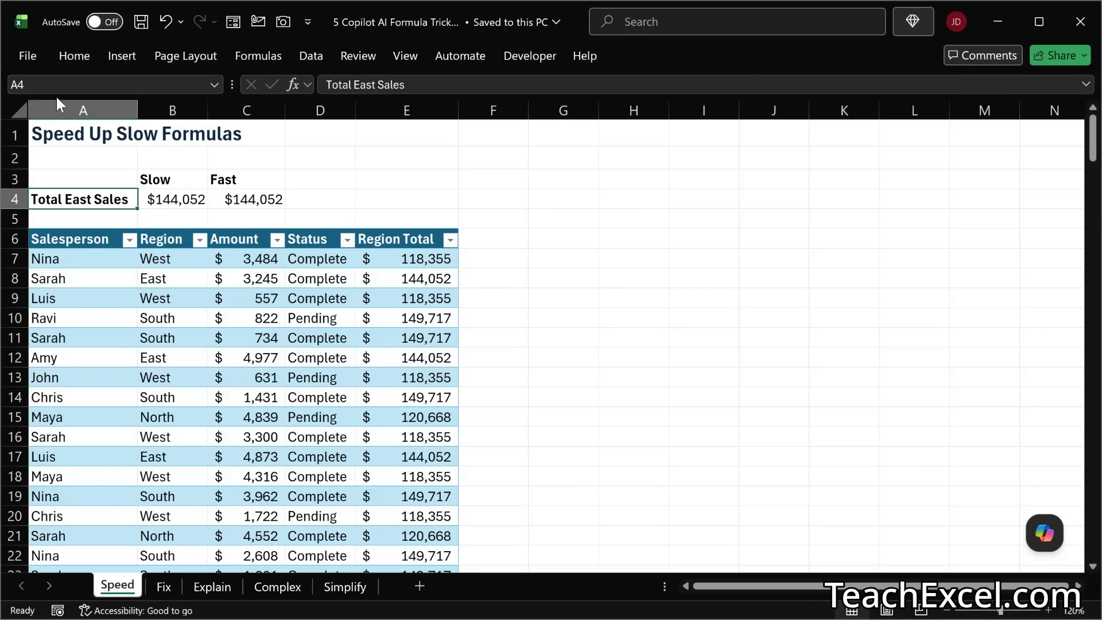
{"action": "left_click", "coordinate": [27, 57]}
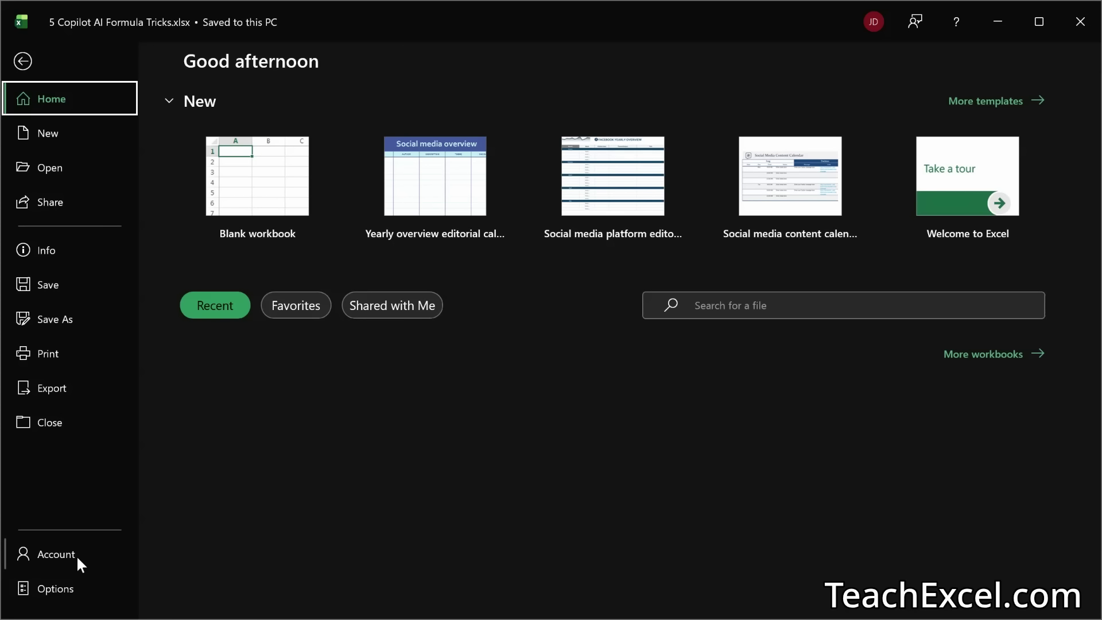
{"action": "key", "text": "Escape"}
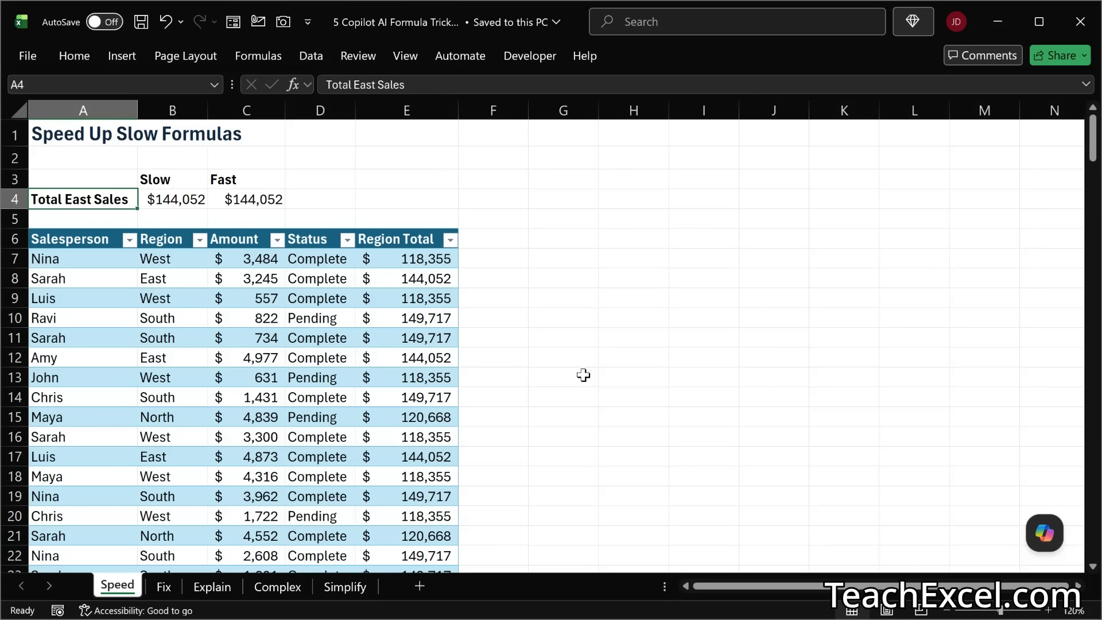
{"action": "left_click", "coordinate": [70, 55]}
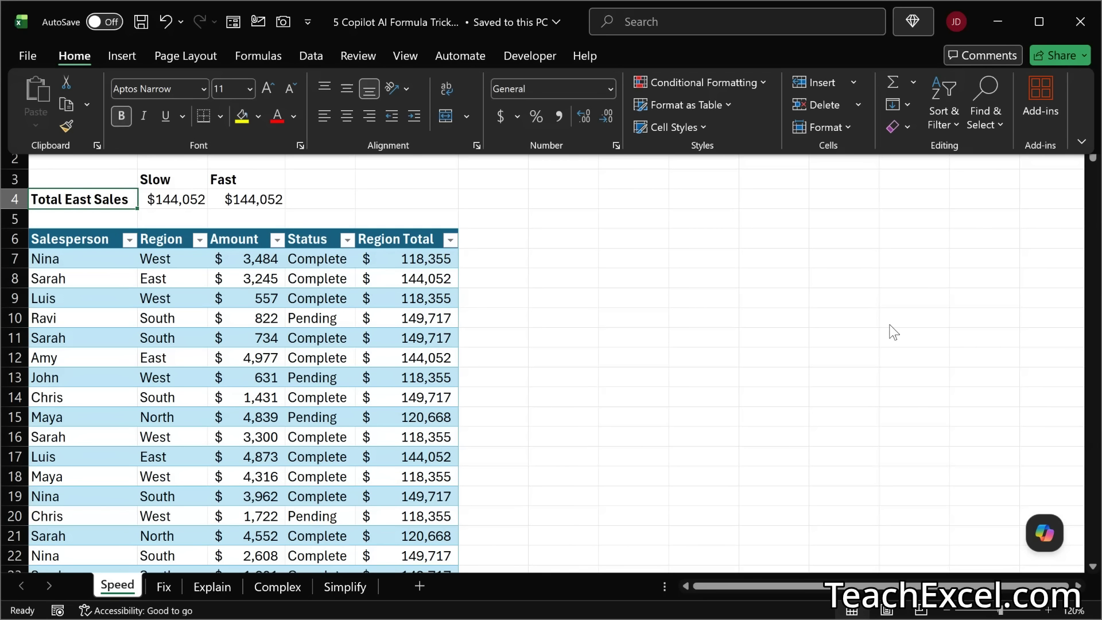
Step: Open Copilot for the workbook and keep its mode set to Allow editing
{"action": "left_click", "coordinate": [1046, 535]}
{"action": "left_click", "coordinate": [1045, 535]}
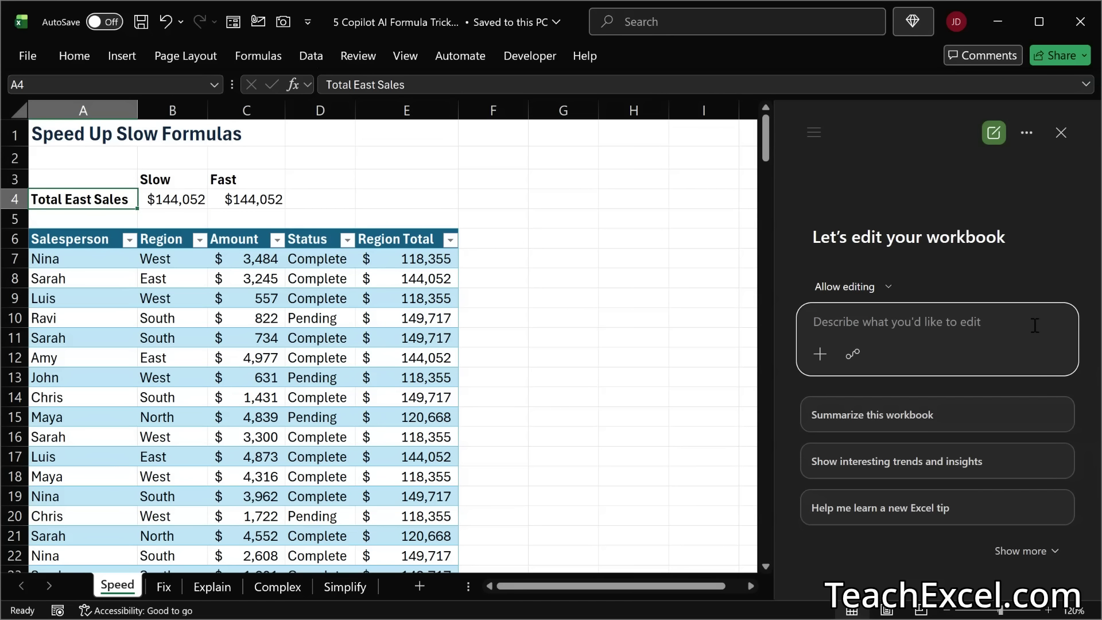
{"action": "left_click", "coordinate": [889, 289]}
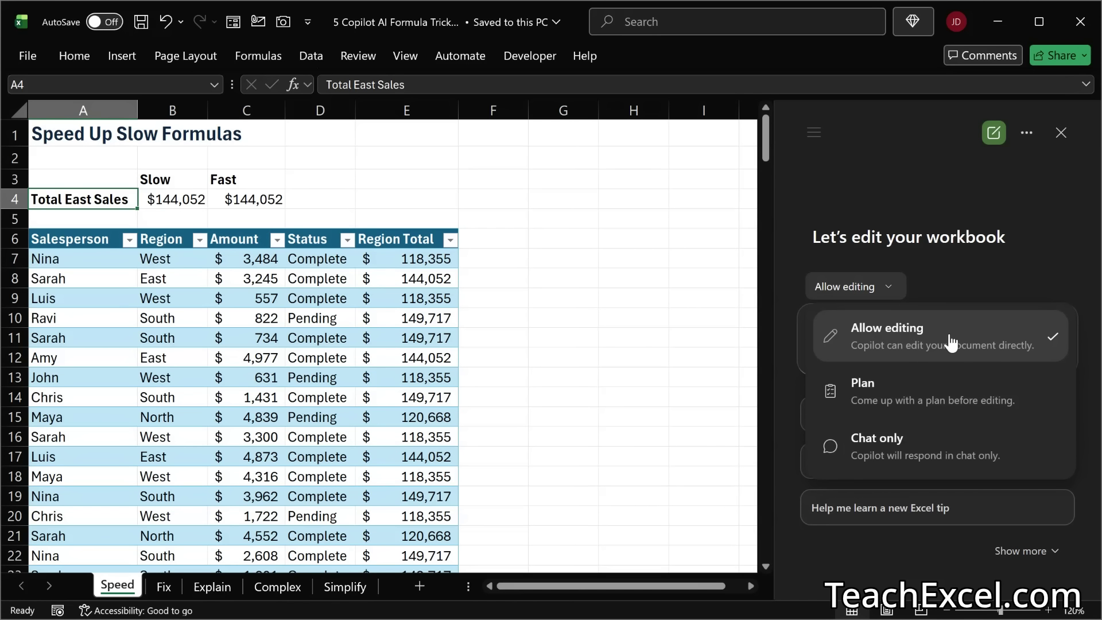
{"action": "left_click", "coordinate": [982, 345]}
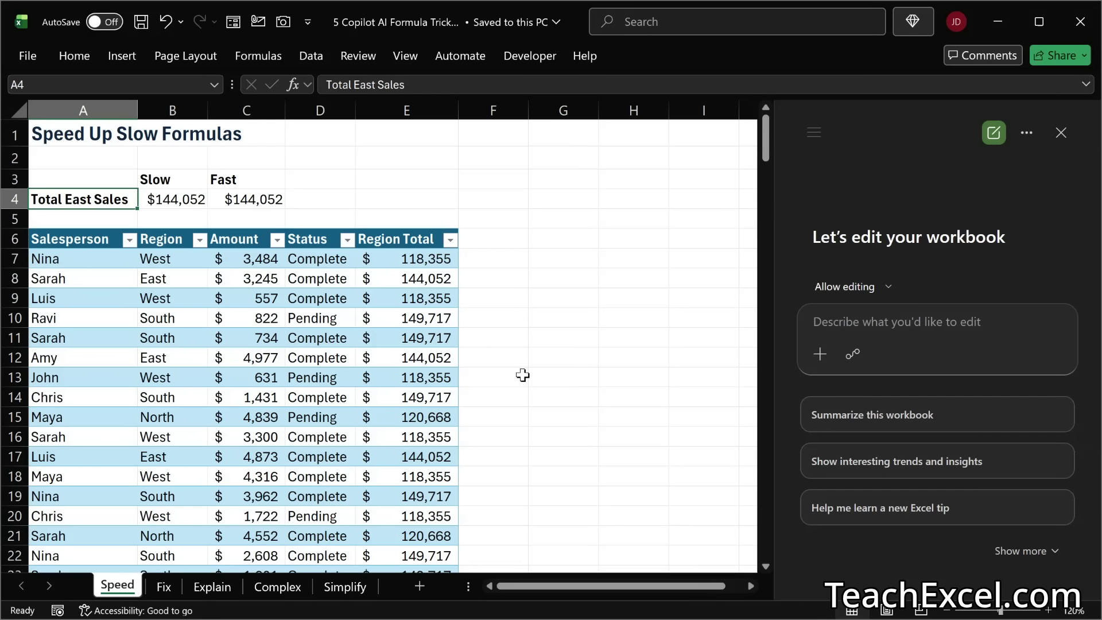
Step: Examine the formulas behind the slow and fast Total East Sales cells and the Region Total column without changing them
{"action": "double_click", "coordinate": [175, 198]}
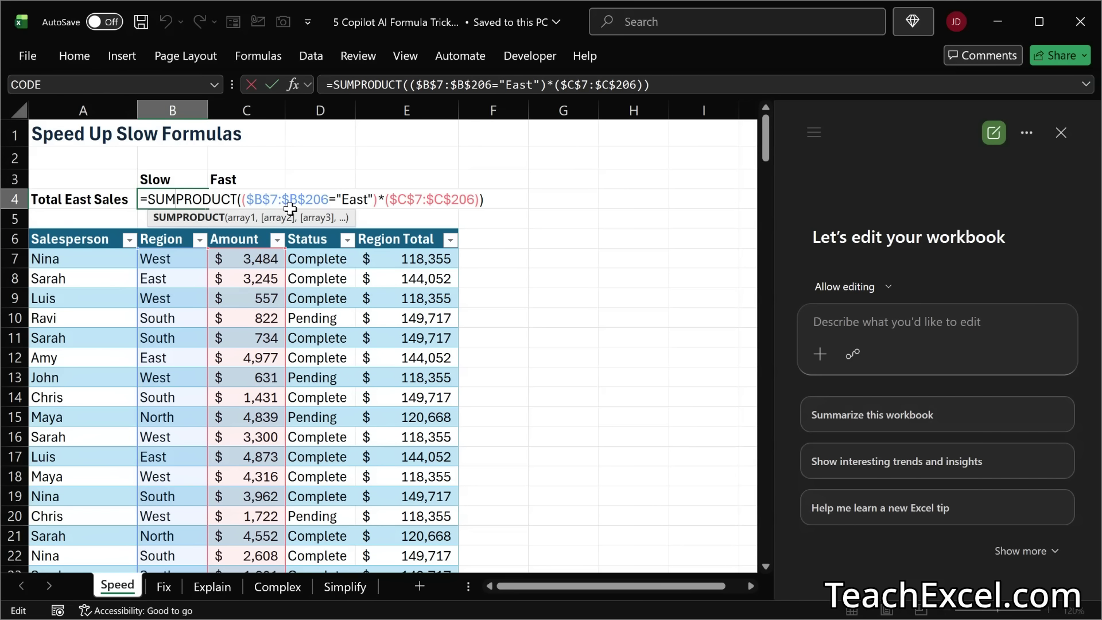
{"action": "key", "text": "ctrl+Return"}
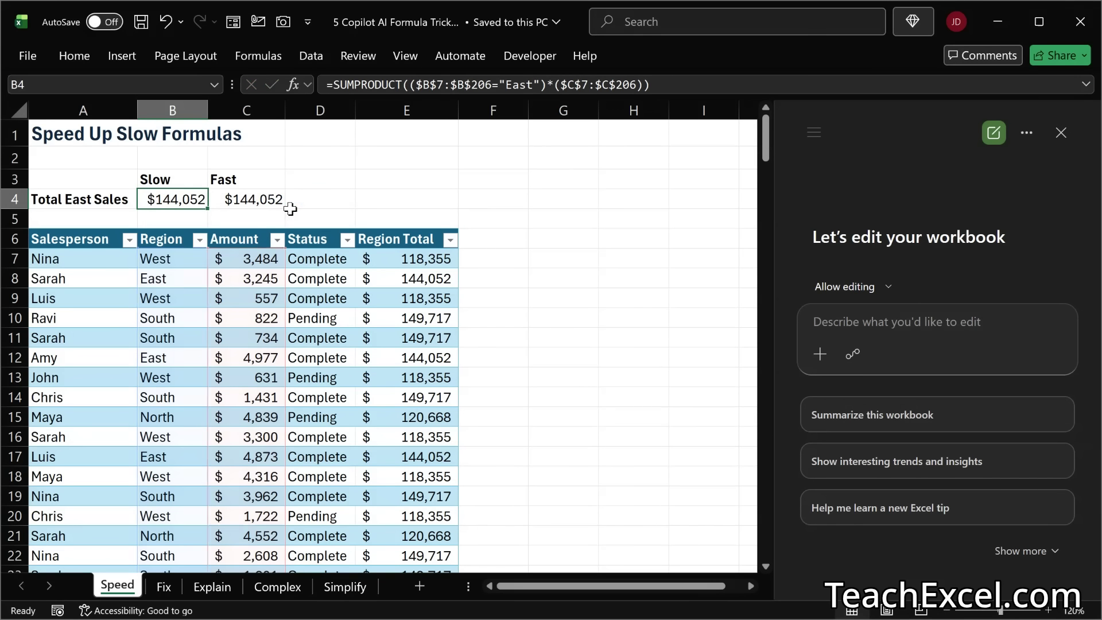
{"action": "double_click", "coordinate": [420, 258]}
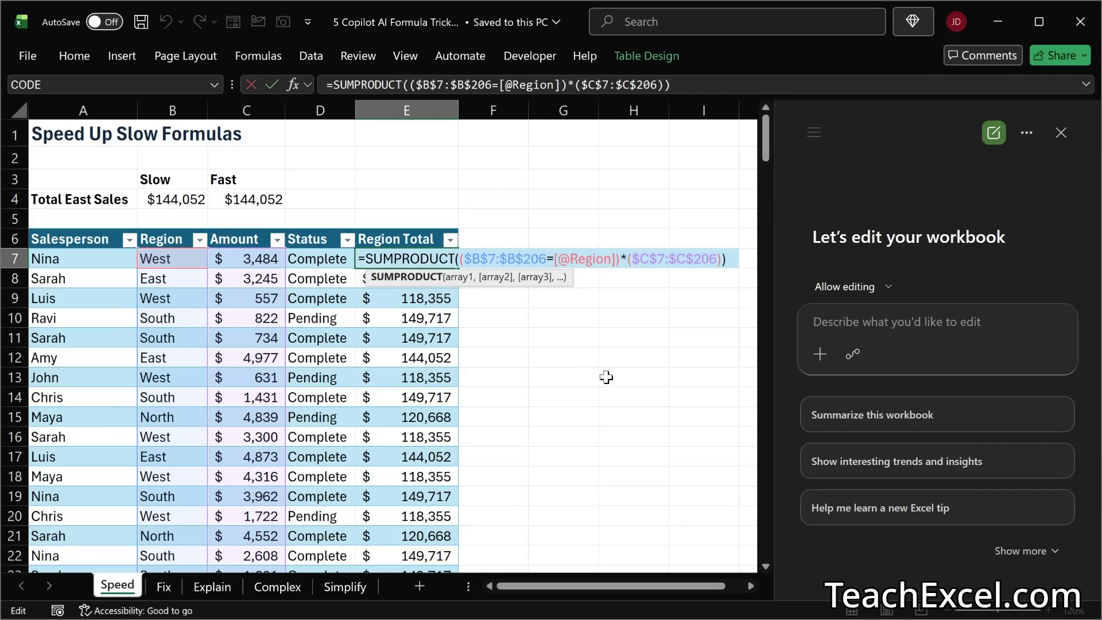
{"action": "key", "text": "Escape"}
{"action": "double_click", "coordinate": [437, 340]}
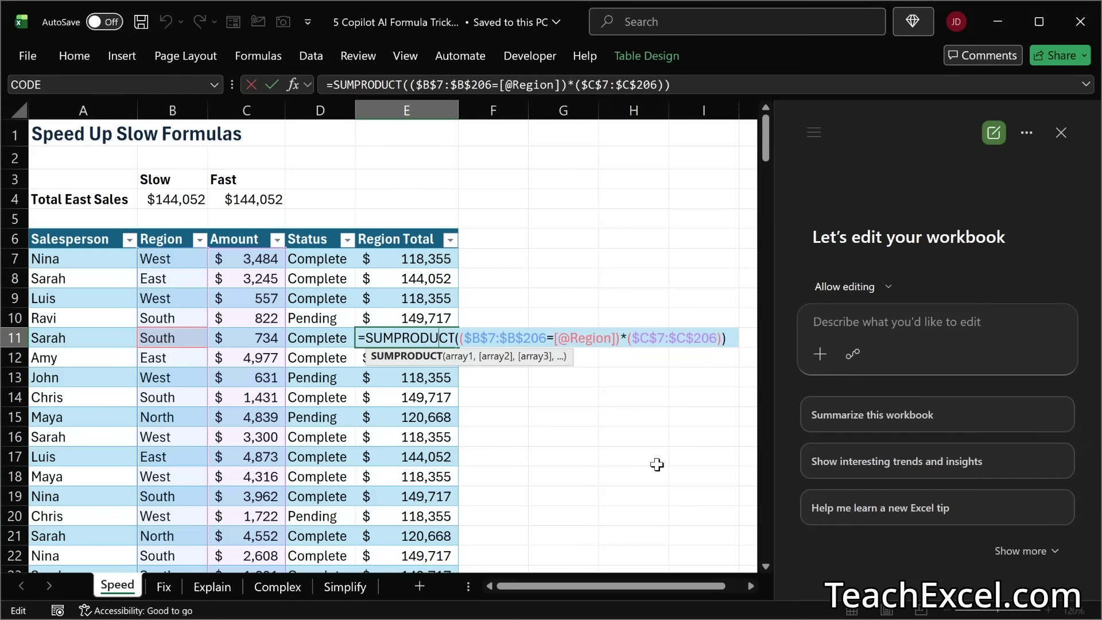
{"action": "key", "text": "Escape"}
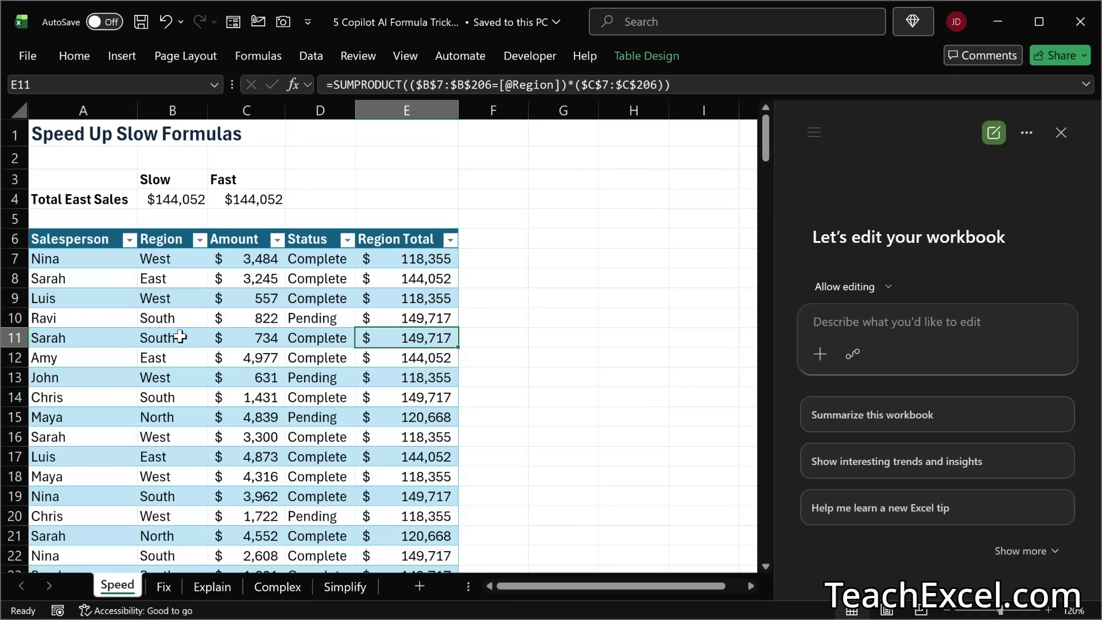
{"action": "double_click", "coordinate": [244, 200]}
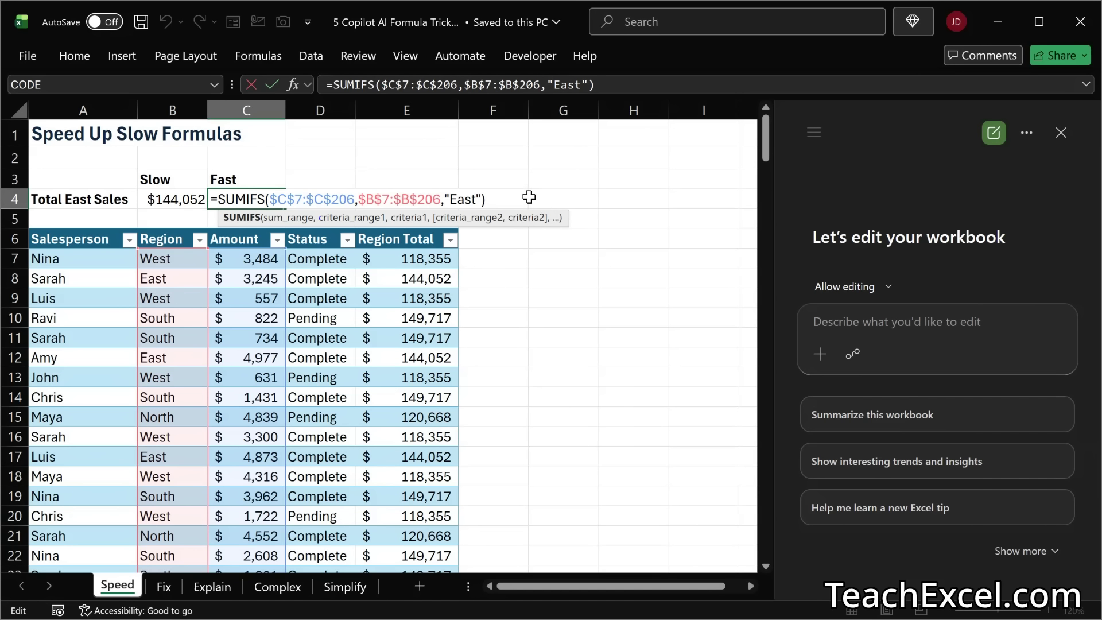
{"action": "key", "text": "Escape"}
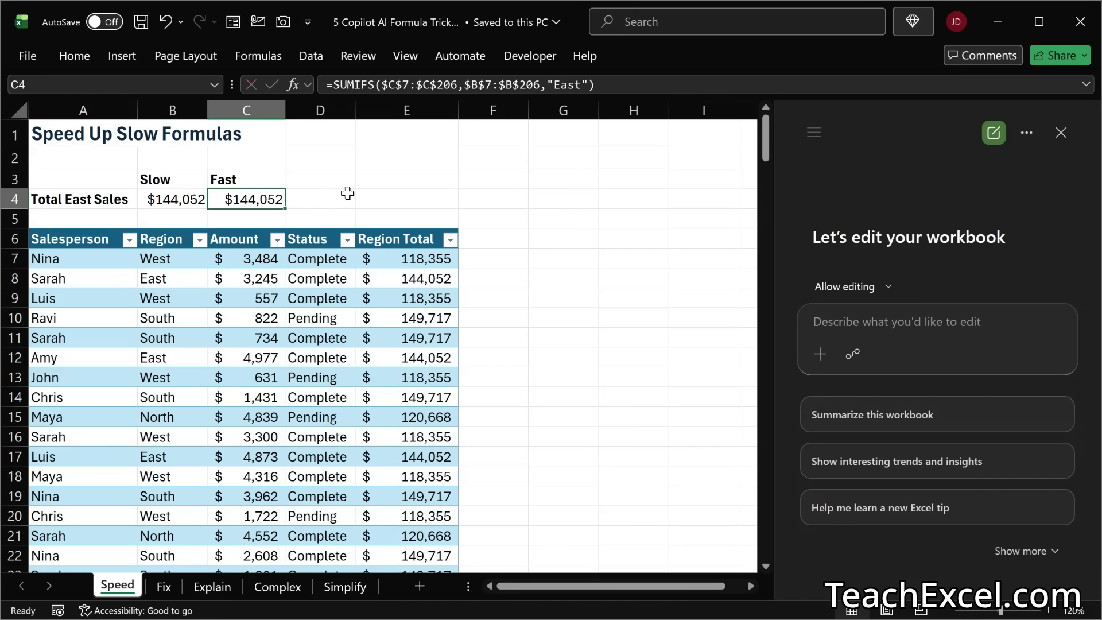
Step: Send Copilot the prompt "Speed up the formulas in column E"
{"action": "left_click_drag", "start_coordinate": [395, 259], "coordinate": [402, 516]}
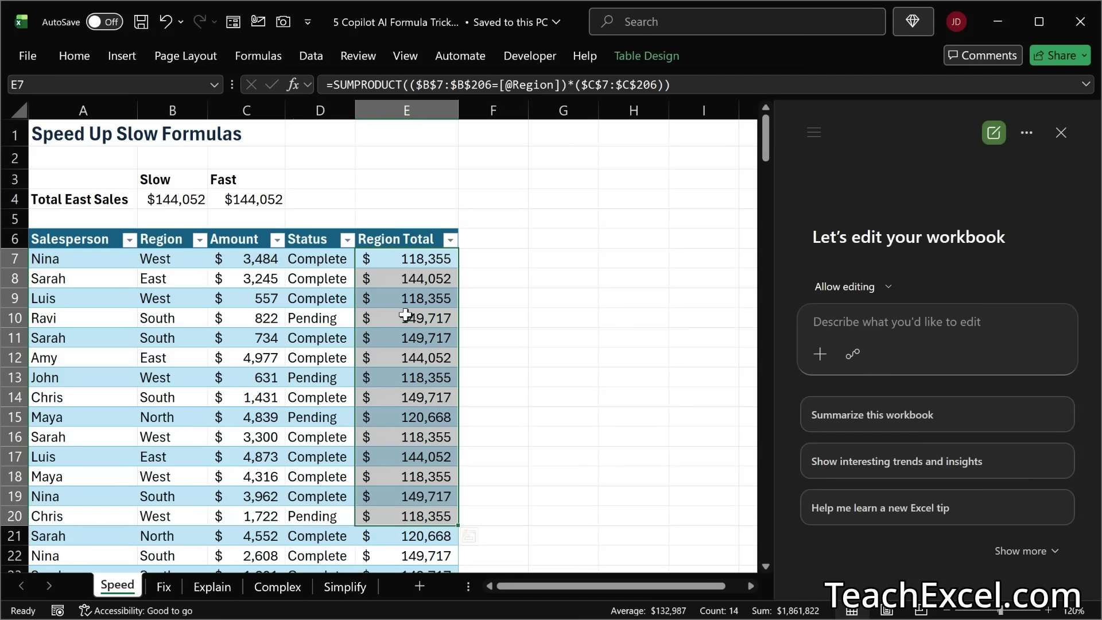
{"action": "left_click", "coordinate": [587, 260]}
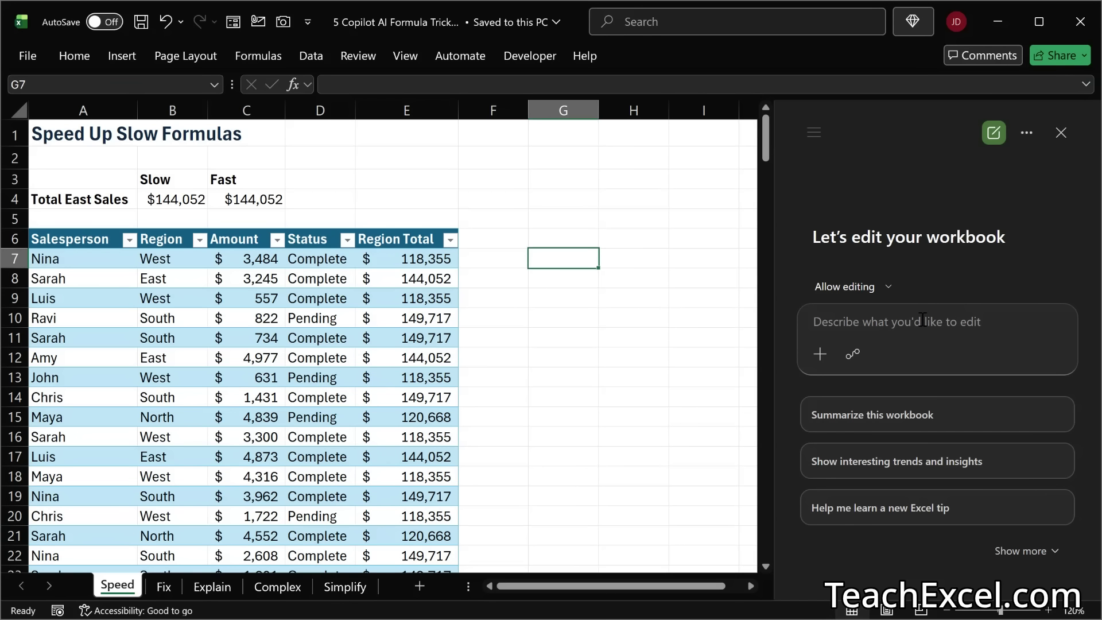
{"action": "type", "text": "S"}
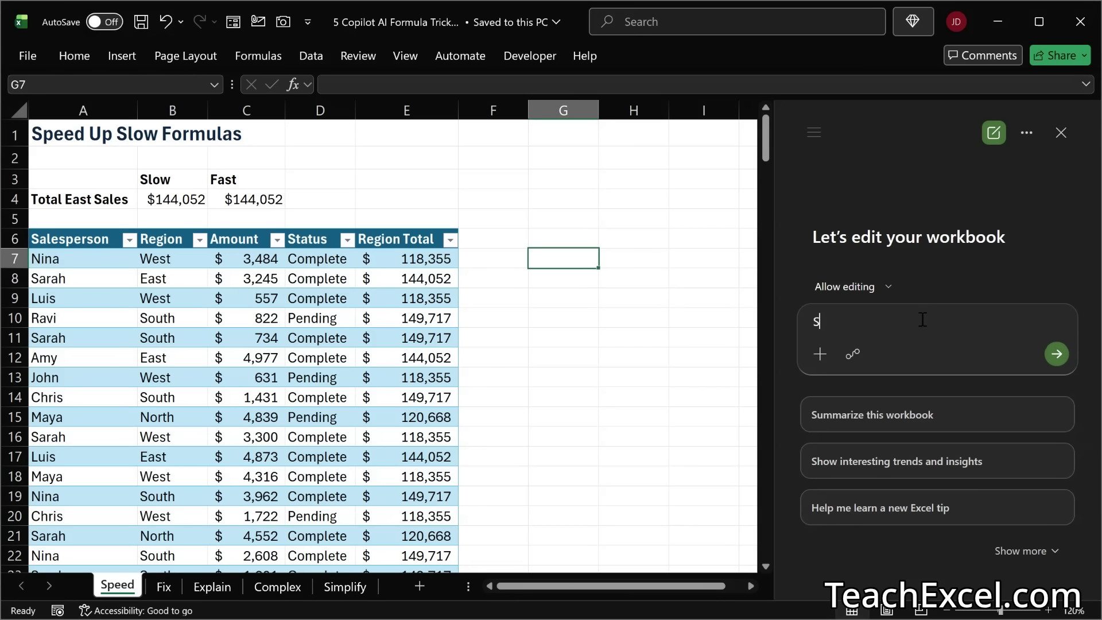
{"action": "type", "text": "peed up the form"}
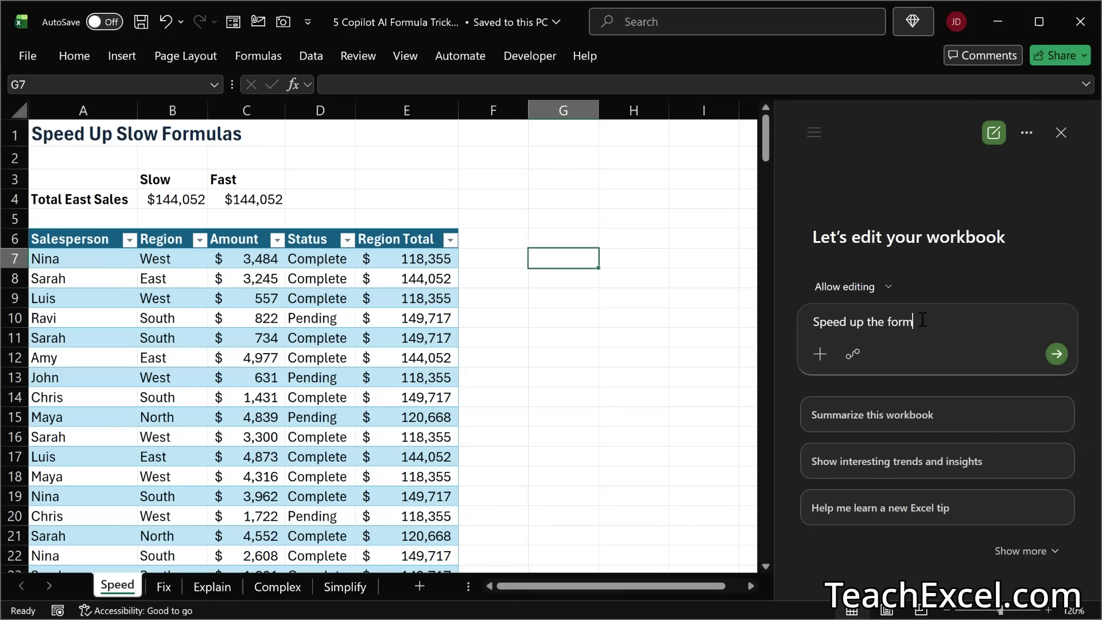
{"action": "type", "text": "ulas in column E"}
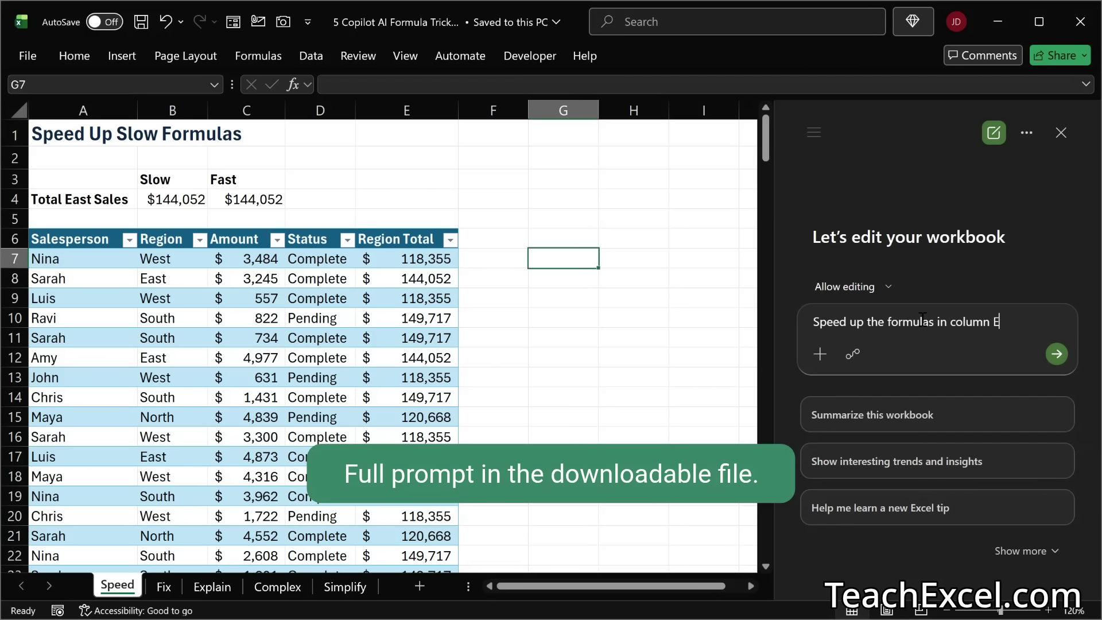
{"action": "left_click", "coordinate": [1058, 357]}
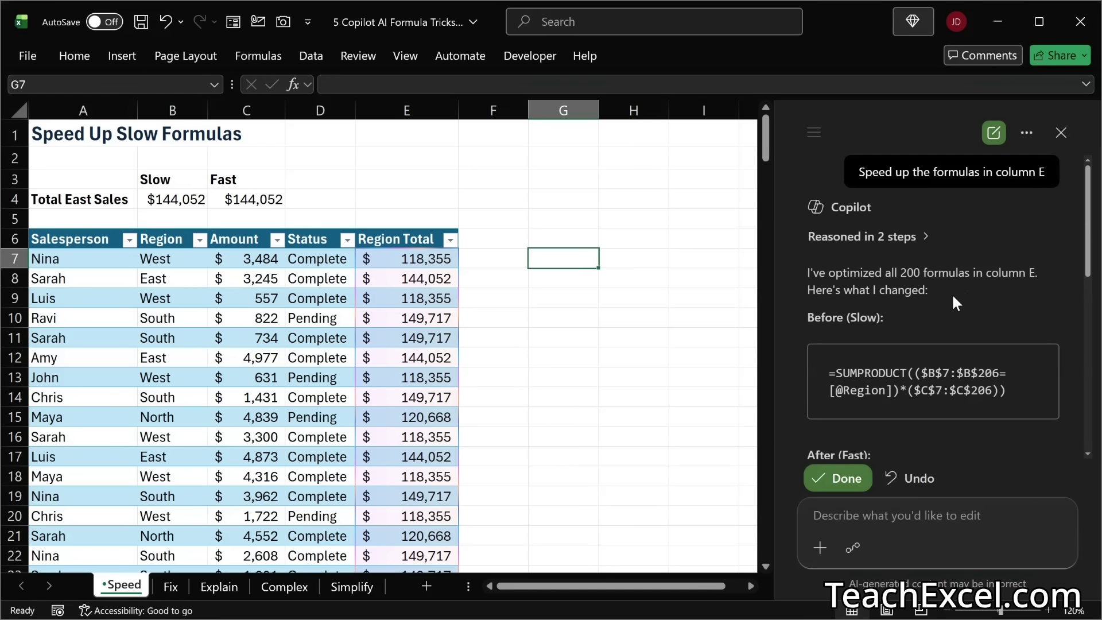
Step: Read Copilot's before-and-after formulas and its explanation of why the new one is faster
{"action": "scroll", "coordinate": [952, 294], "scroll_direction": "down", "scroll_amount": 3}
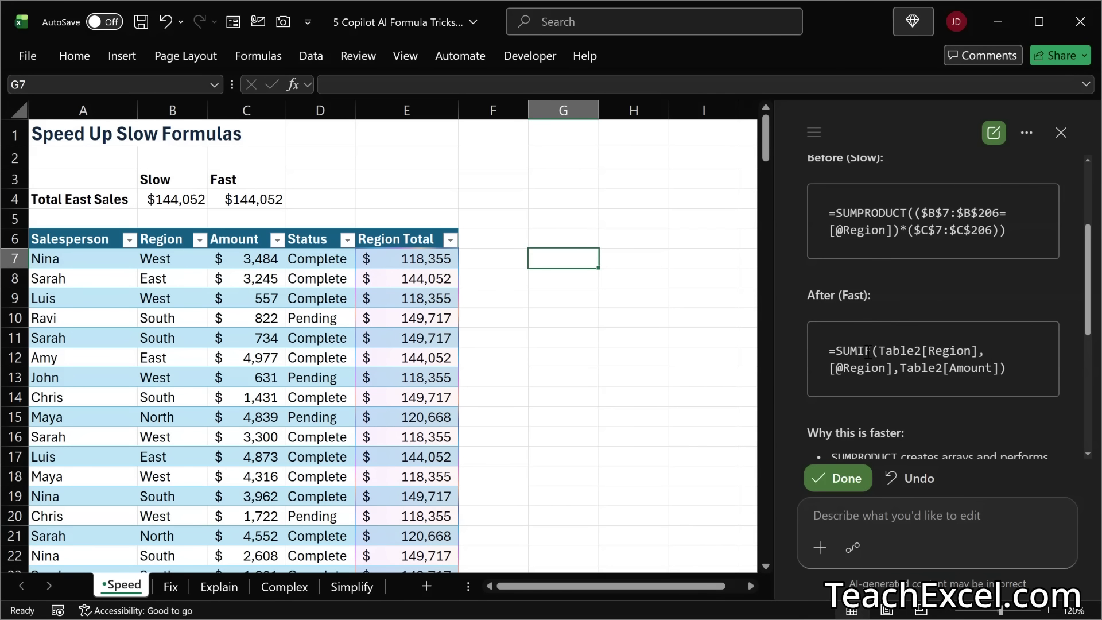
{"action": "scroll", "coordinate": [996, 347], "scroll_direction": "down", "scroll_amount": 4}
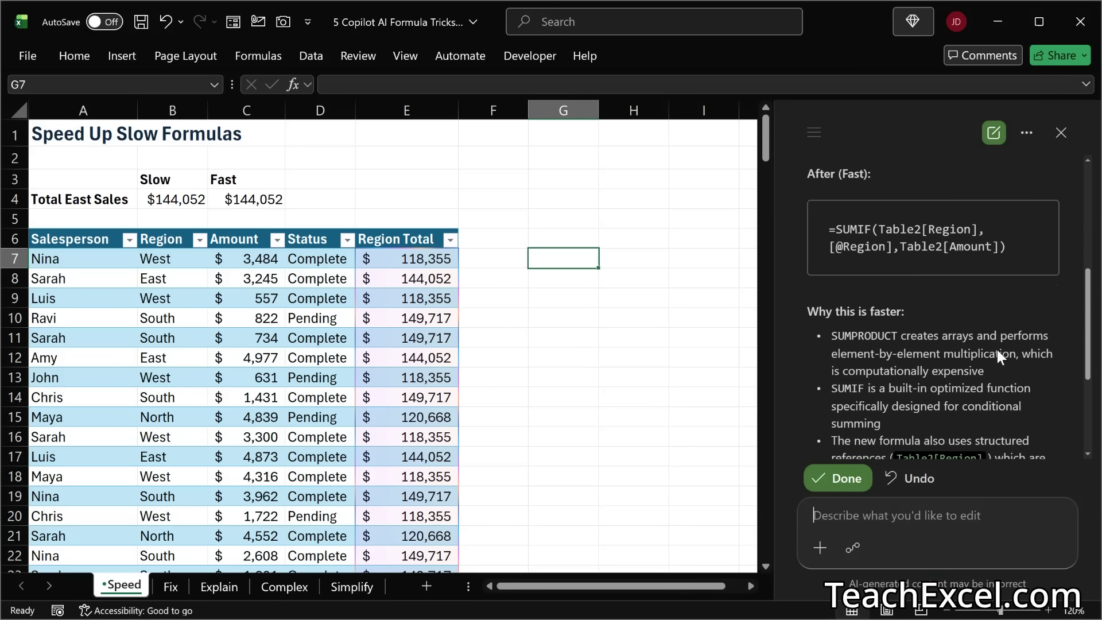
{"action": "scroll", "coordinate": [997, 350], "scroll_direction": "down", "scroll_amount": 1}
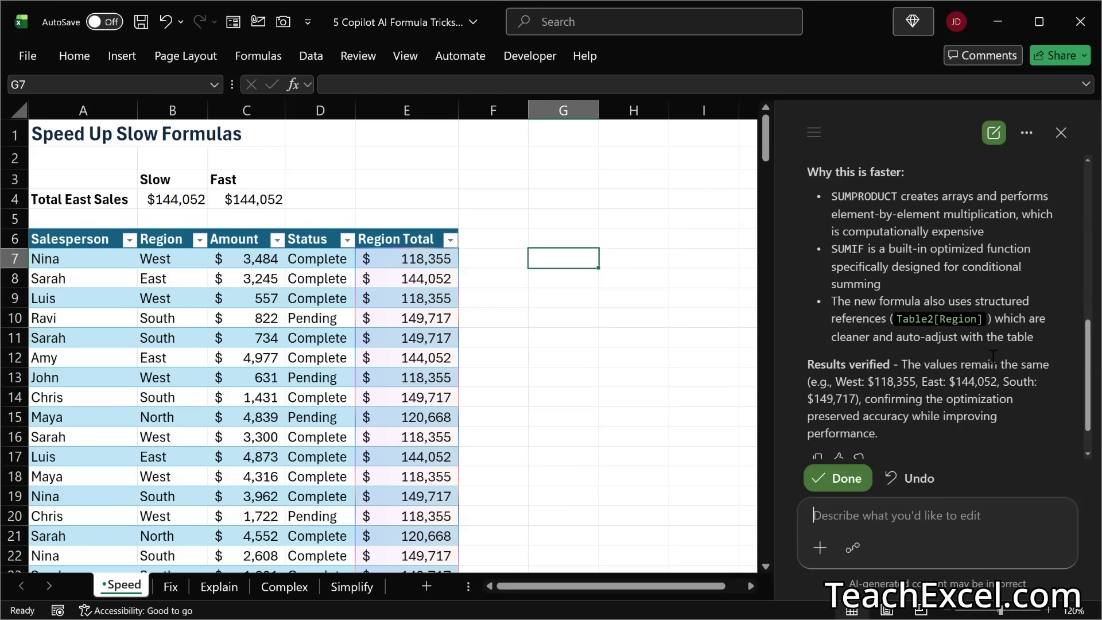
{"action": "scroll", "coordinate": [993, 357], "scroll_direction": "down", "scroll_amount": 1}
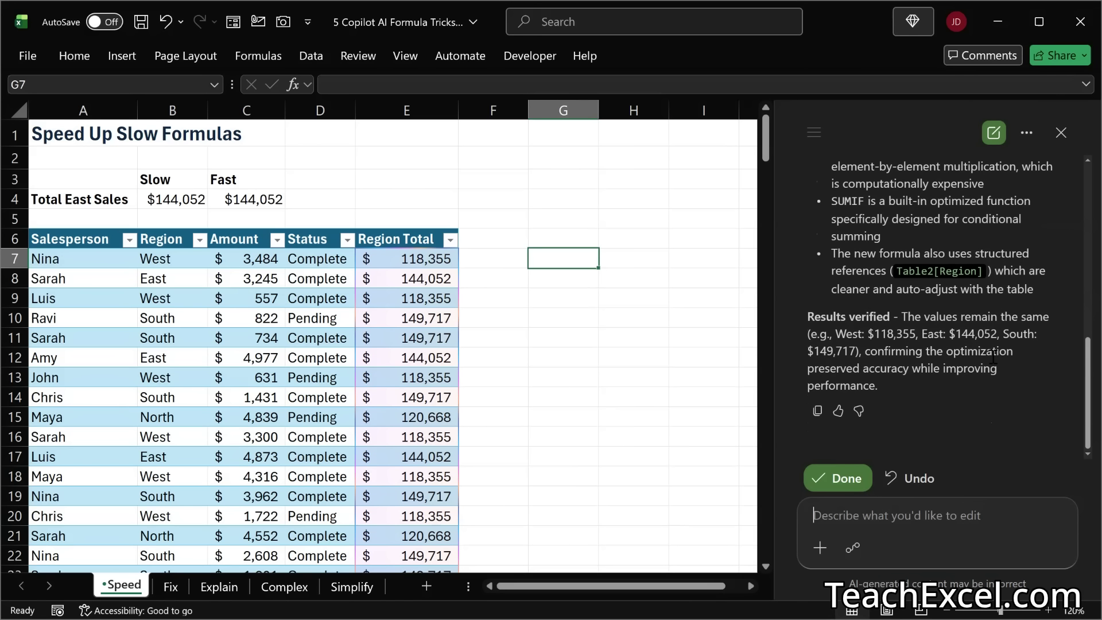
Step: Inspect the rewritten Region Total formulas in E7 and E8 and accept Copilot's edits
{"action": "double_click", "coordinate": [424, 260]}
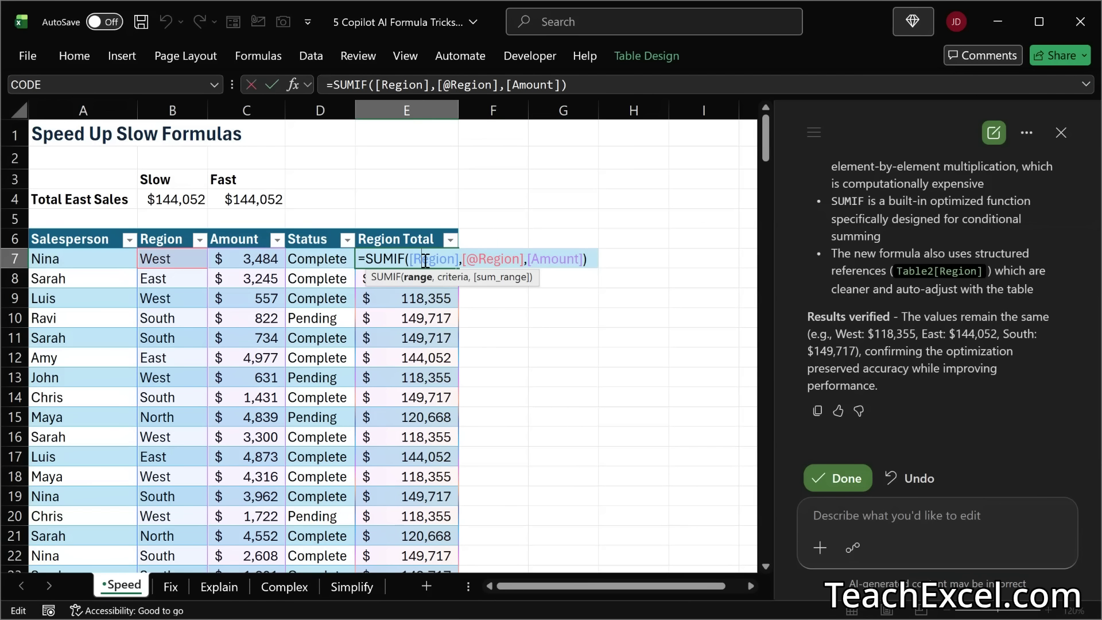
{"action": "left_click", "coordinate": [421, 277]}
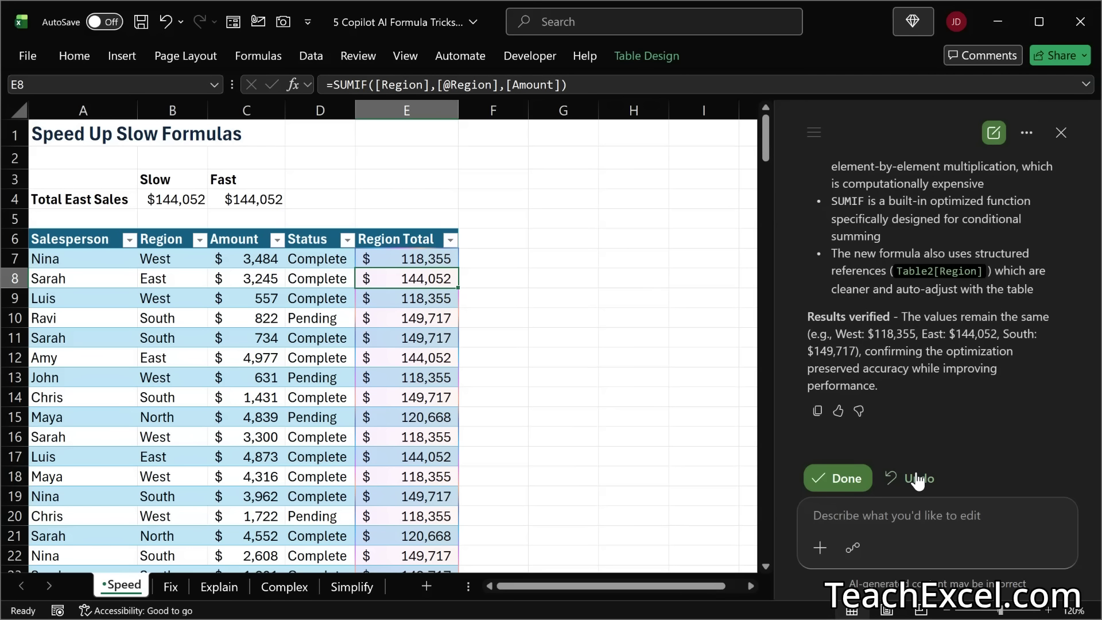
{"action": "left_click", "coordinate": [841, 478]}
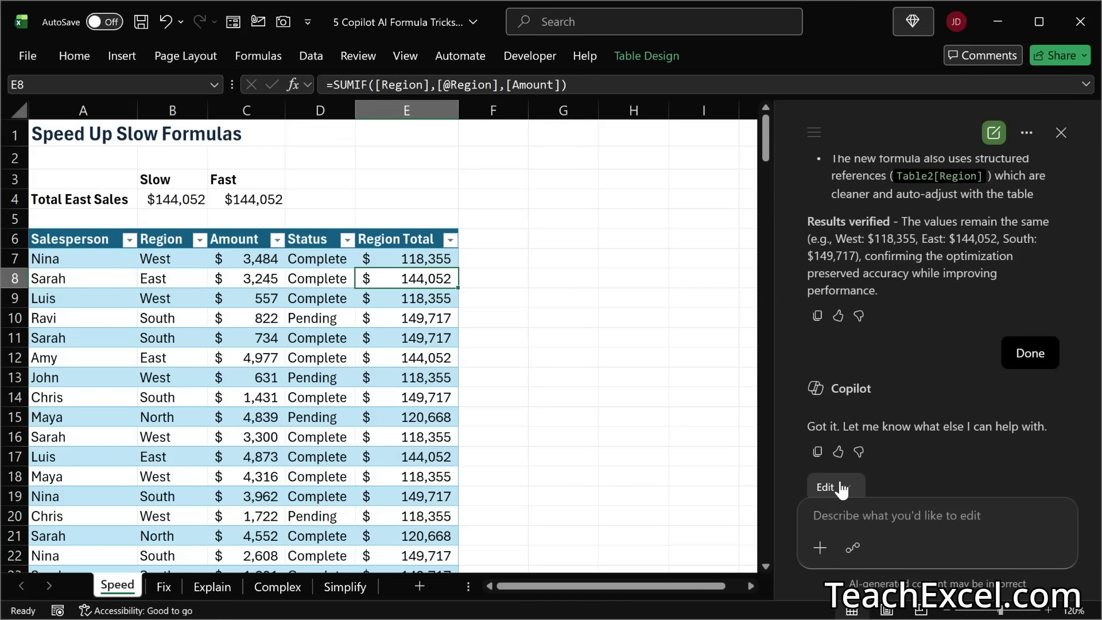
{"action": "double_click", "coordinate": [446, 278]}
{"action": "key", "text": "Escape"}
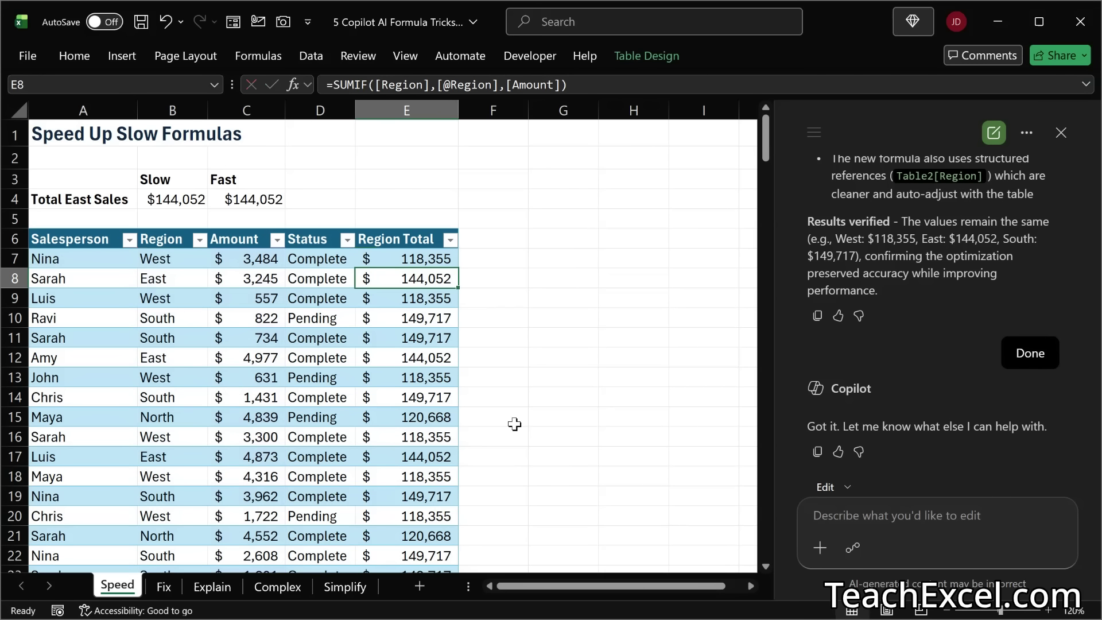
Step: Examine the fast Total East Sales formula in C4 and look over the Speed sheet's table
{"action": "left_click", "coordinate": [260, 200]}
{"action": "double_click", "coordinate": [260, 199]}
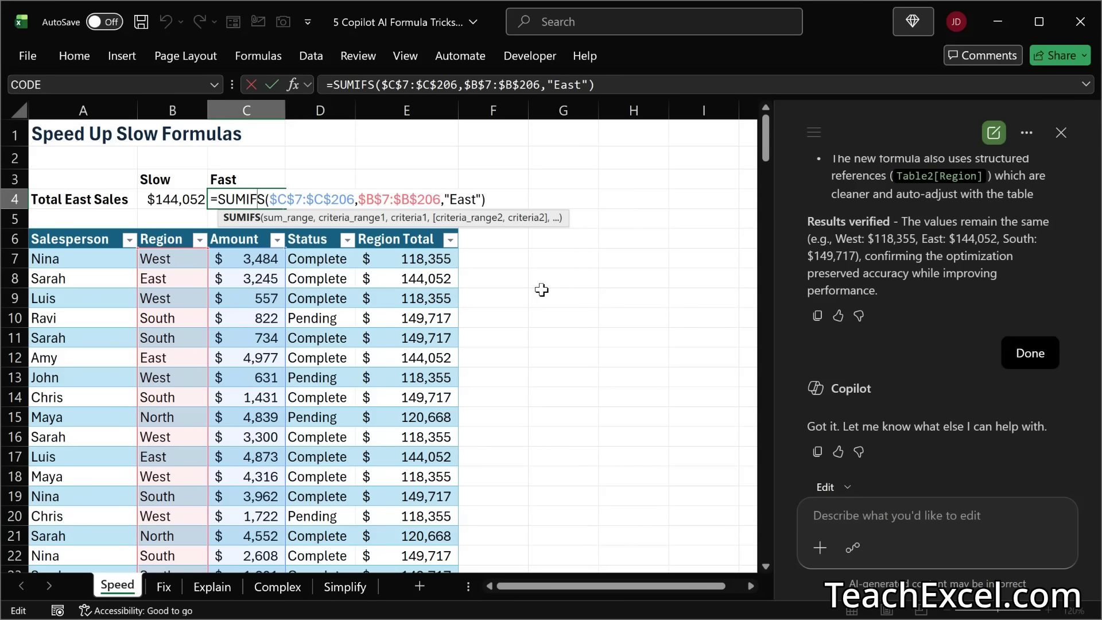
{"action": "key", "text": "Return"}
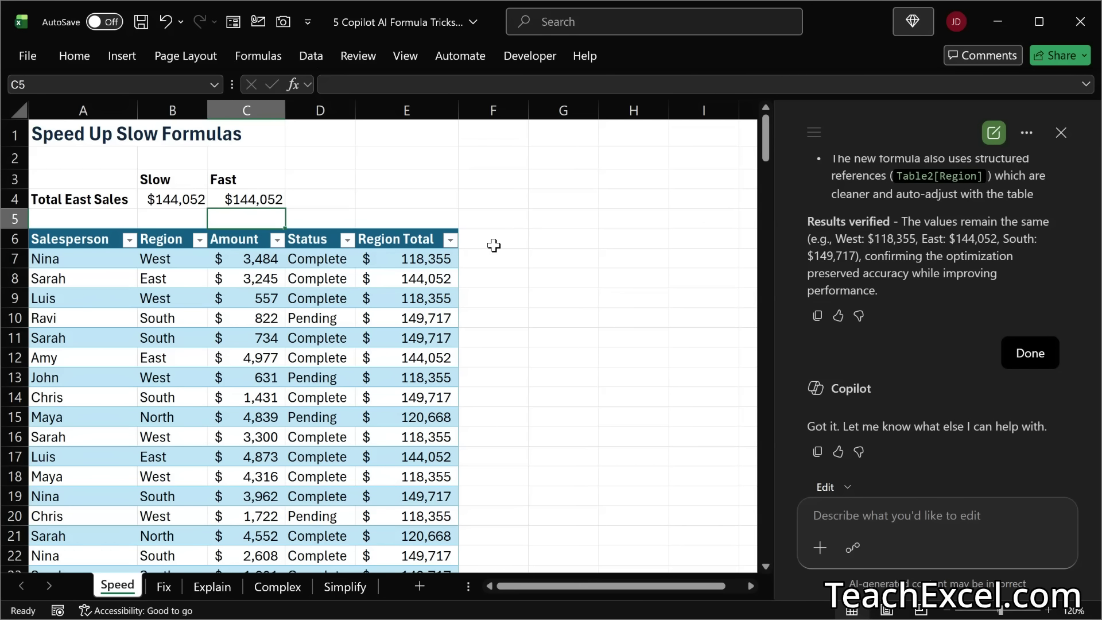
{"action": "scroll", "coordinate": [494, 246], "scroll_direction": "down", "scroll_amount": 5}
{"action": "scroll", "coordinate": [493, 246], "scroll_direction": "up", "scroll_amount": 5}
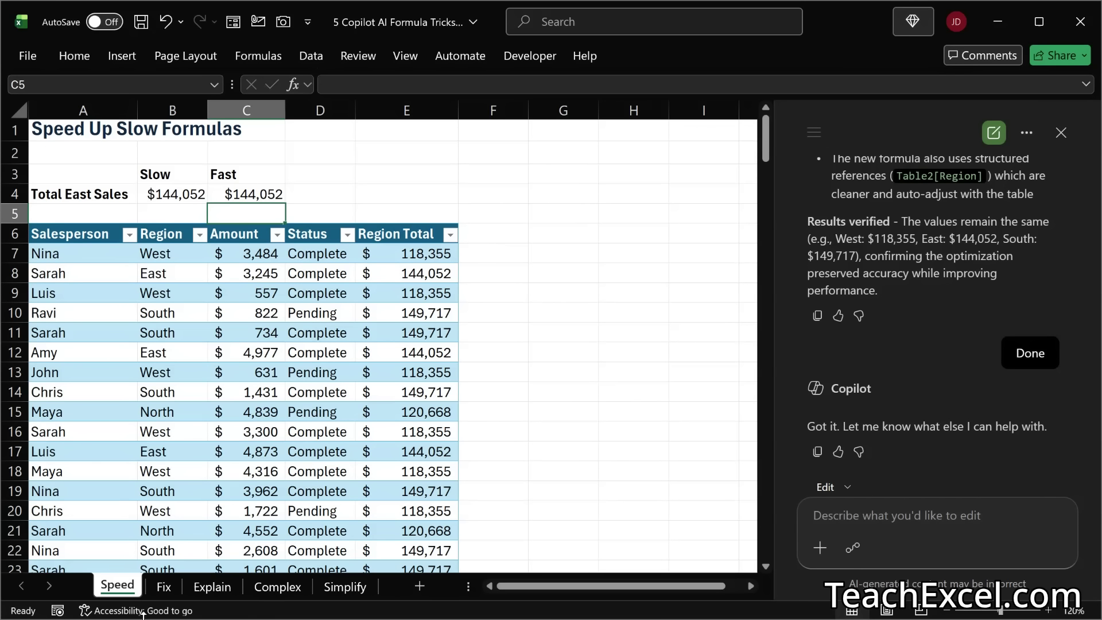
Step: On the Fix sheet, test the Amt lookup with Delta Co and Everest Ltd in F5, and inspect the formula in G5
{"action": "left_click", "coordinate": [163, 585]}
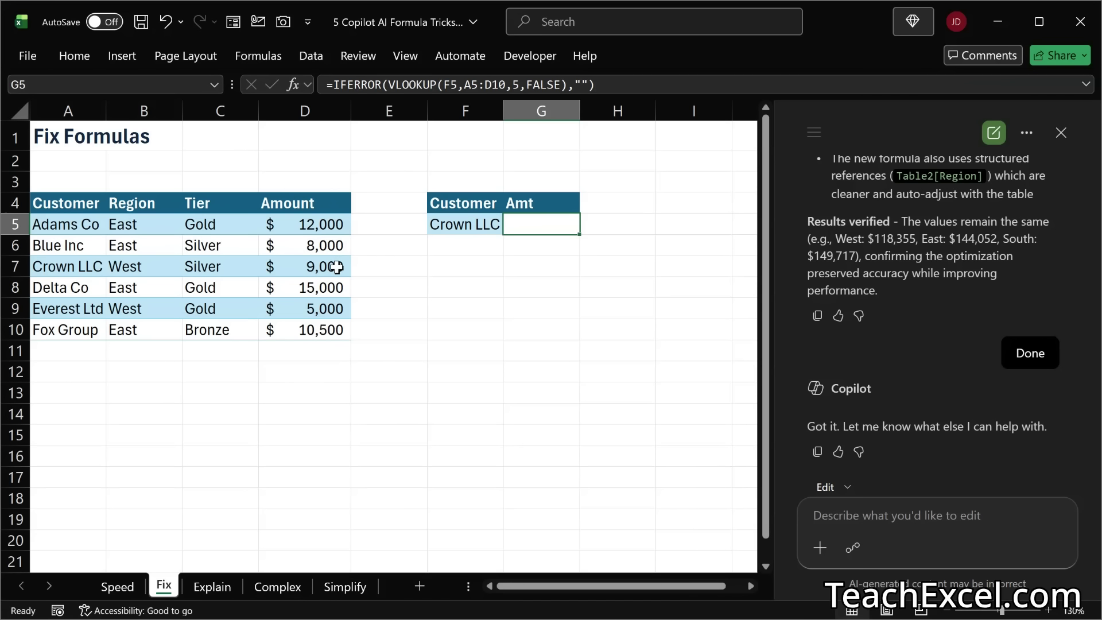
{"action": "left_click", "coordinate": [474, 223]}
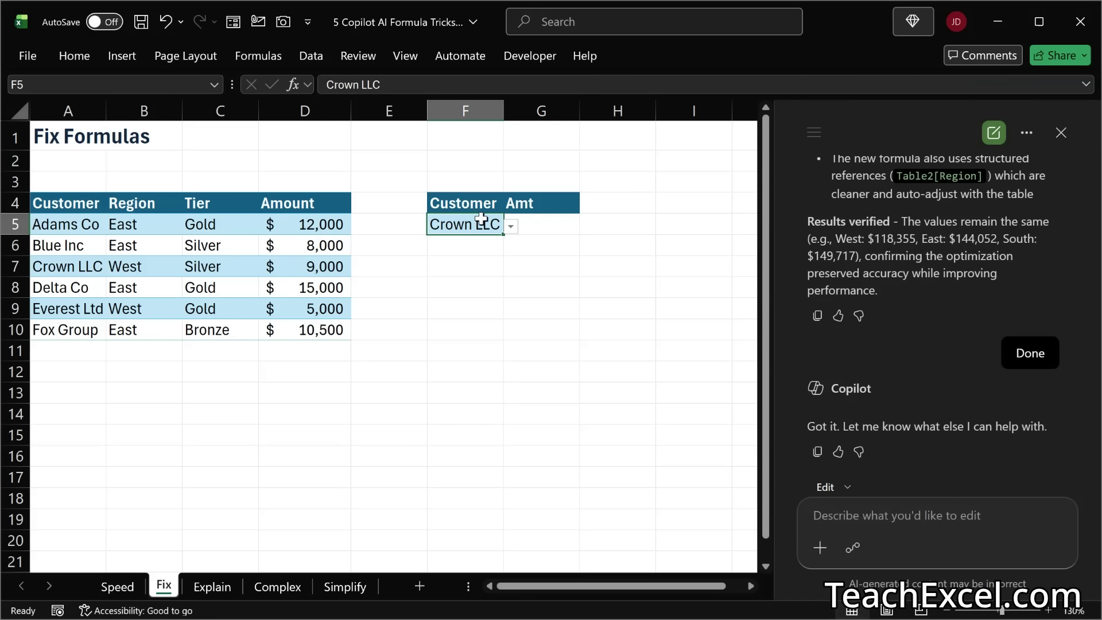
{"action": "left_click", "coordinate": [514, 229]}
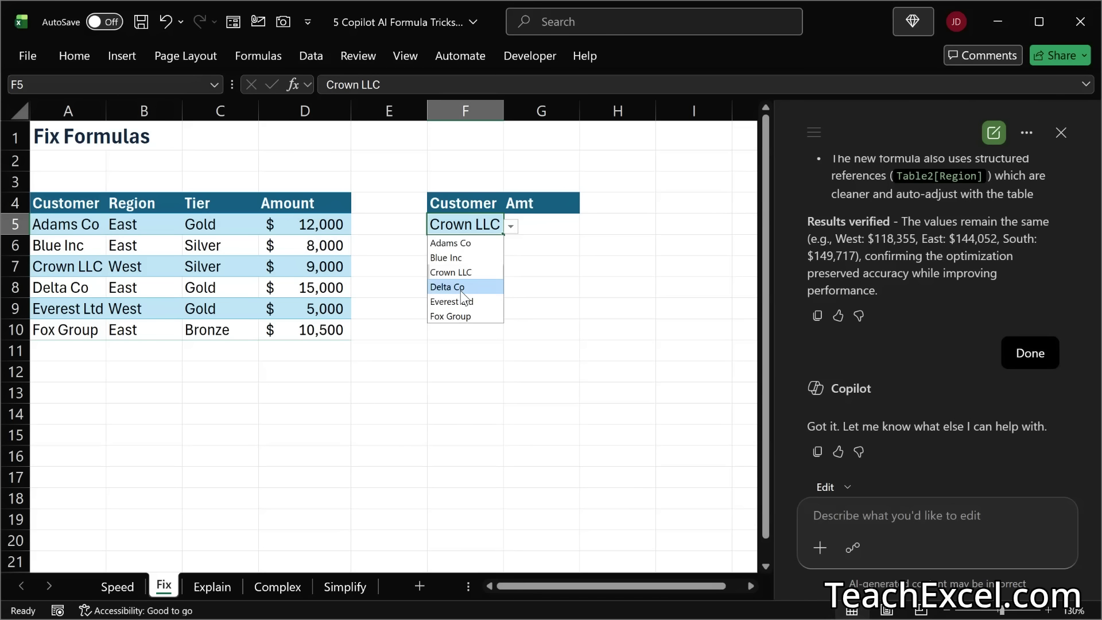
{"action": "left_click", "coordinate": [460, 290]}
{"action": "left_click", "coordinate": [511, 227]}
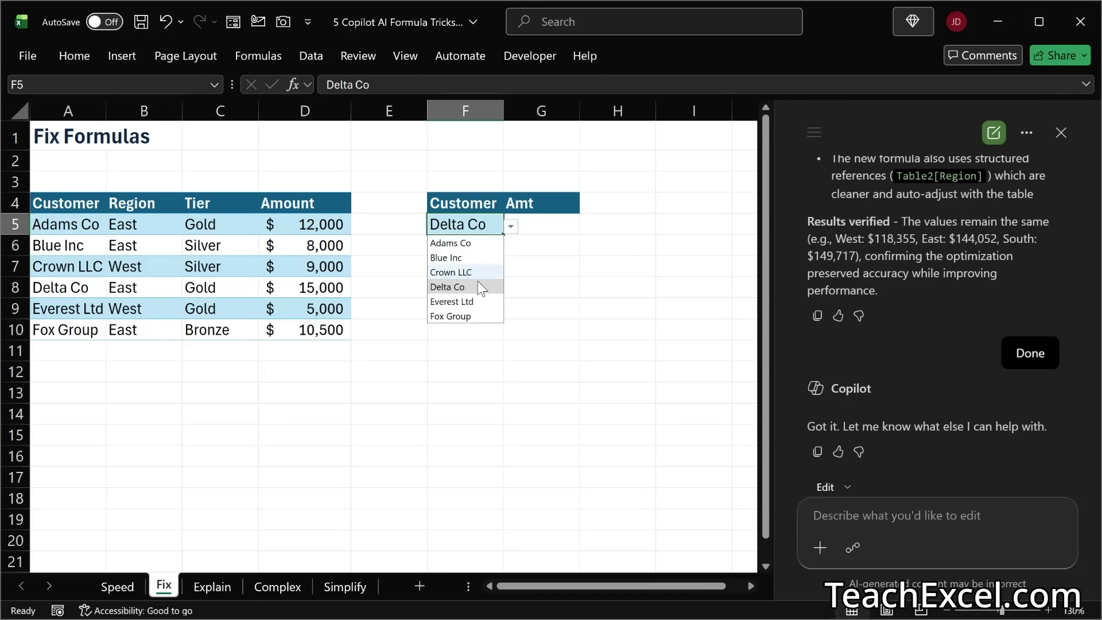
{"action": "left_click", "coordinate": [475, 303]}
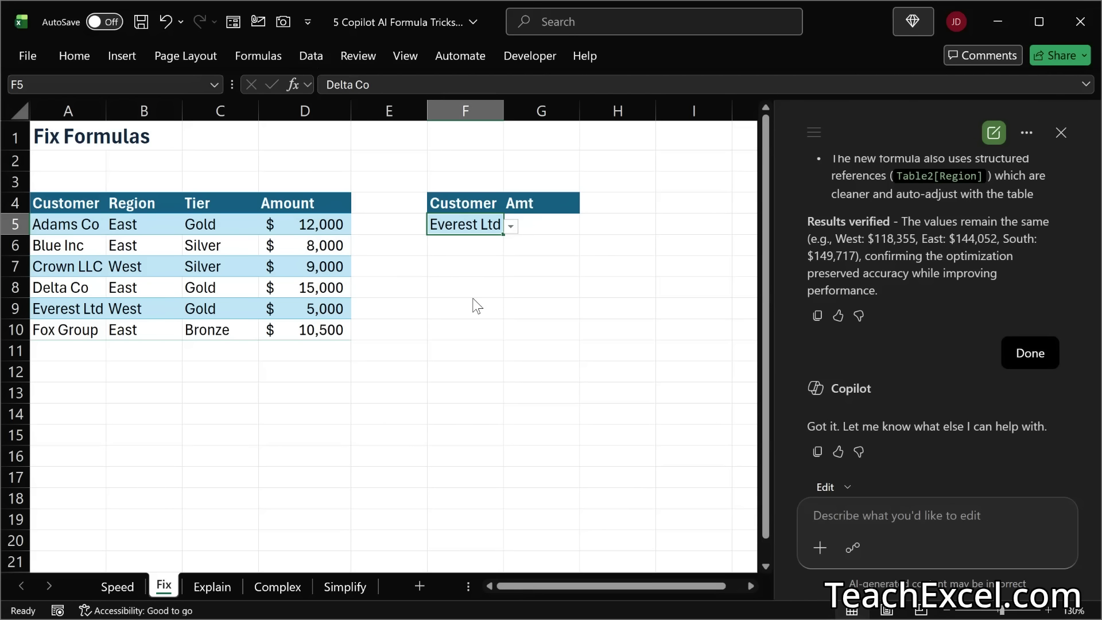
{"action": "left_click", "coordinate": [619, 241]}
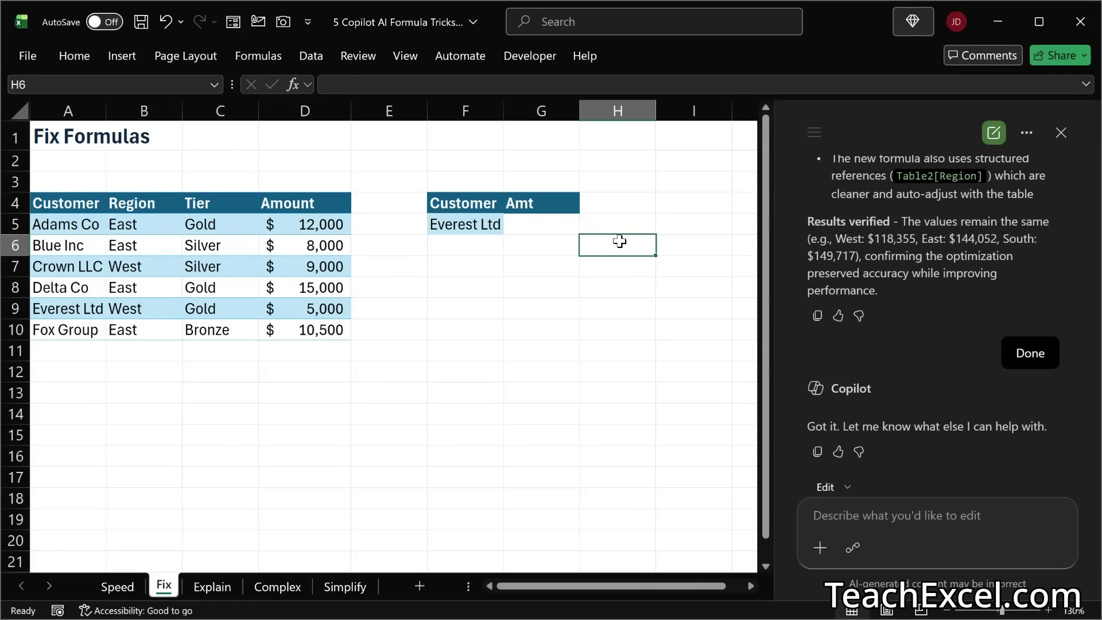
{"action": "double_click", "coordinate": [529, 224]}
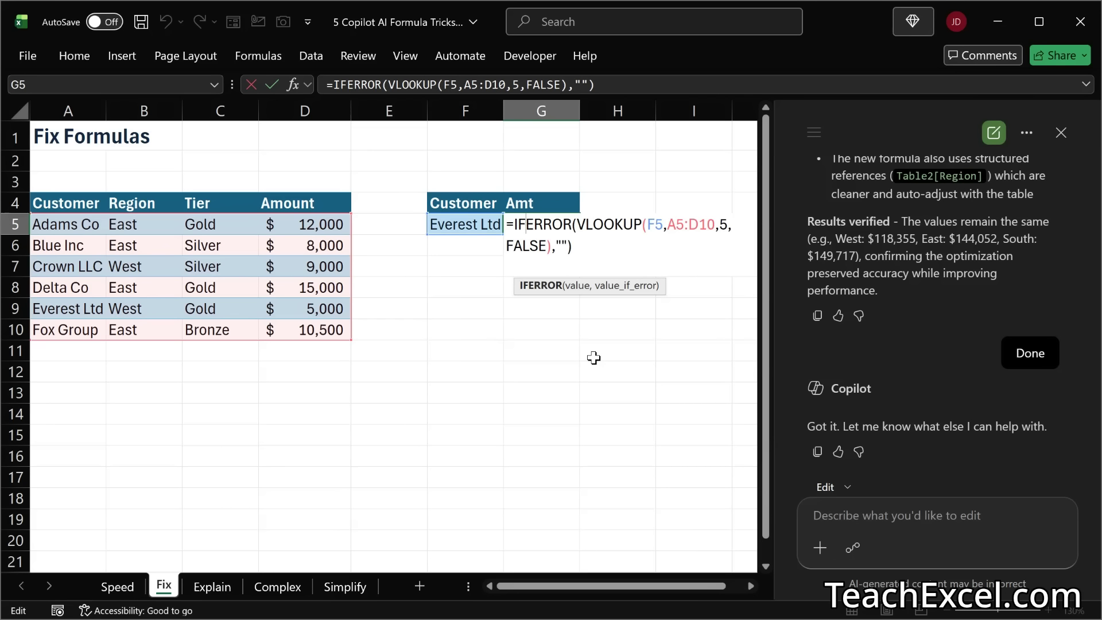
{"action": "key", "text": "Escape"}
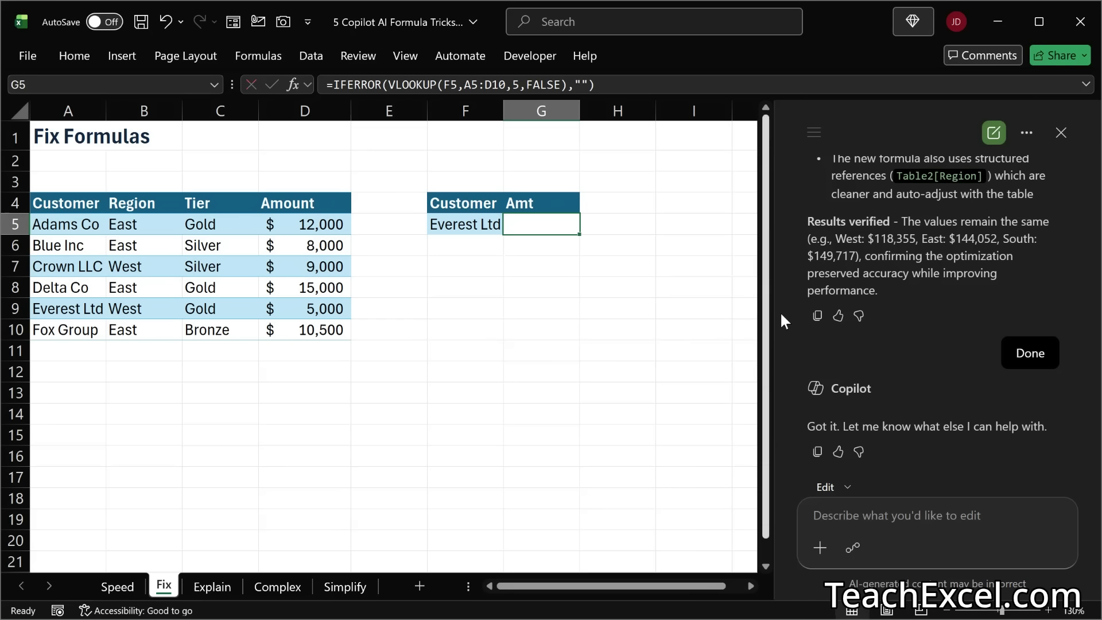
Step: In a new Copilot chat, begin a prompt saying the selected cell is blank, but it should show the "Amount"
{"action": "left_click", "coordinate": [994, 137]}
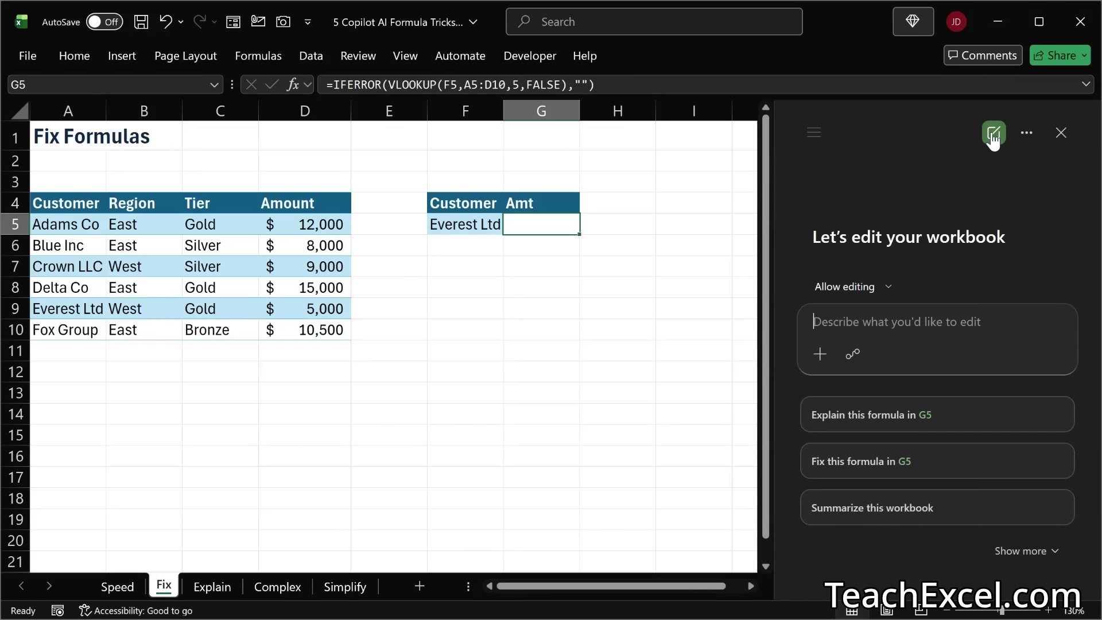
{"action": "type", "text": "The sele"}
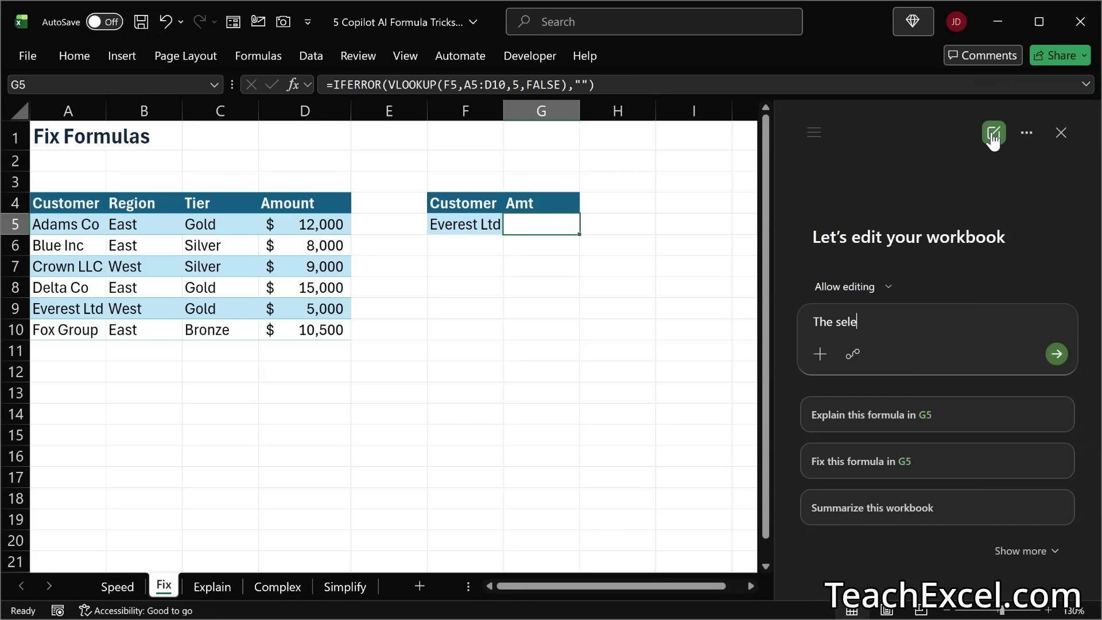
{"action": "type", "text": "cted cell is b"}
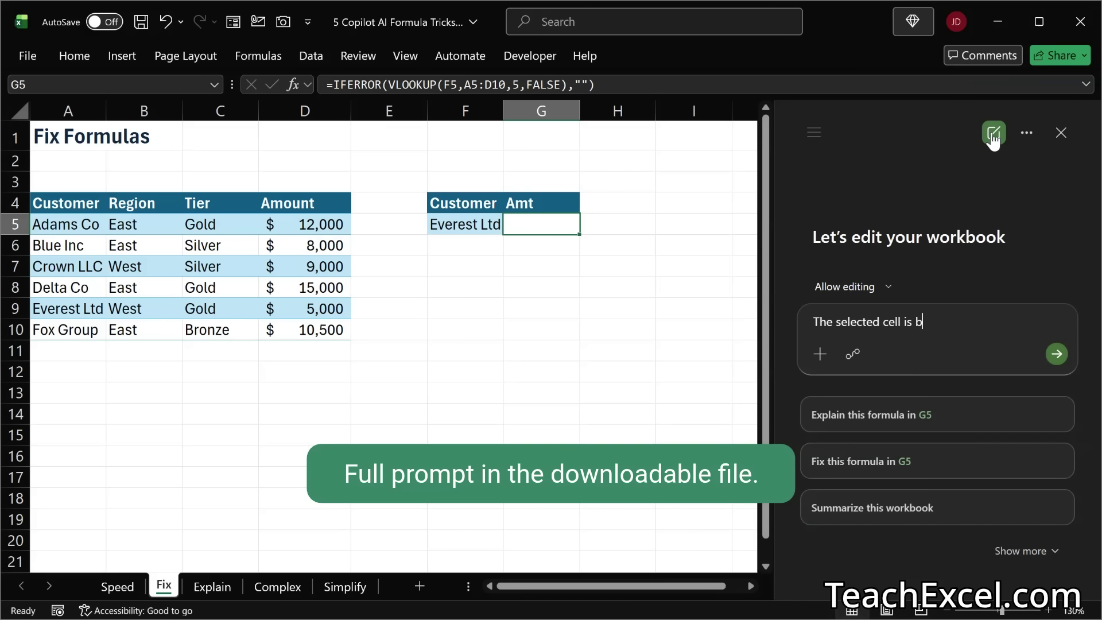
{"action": "type", "text": "lank, but it shou"}
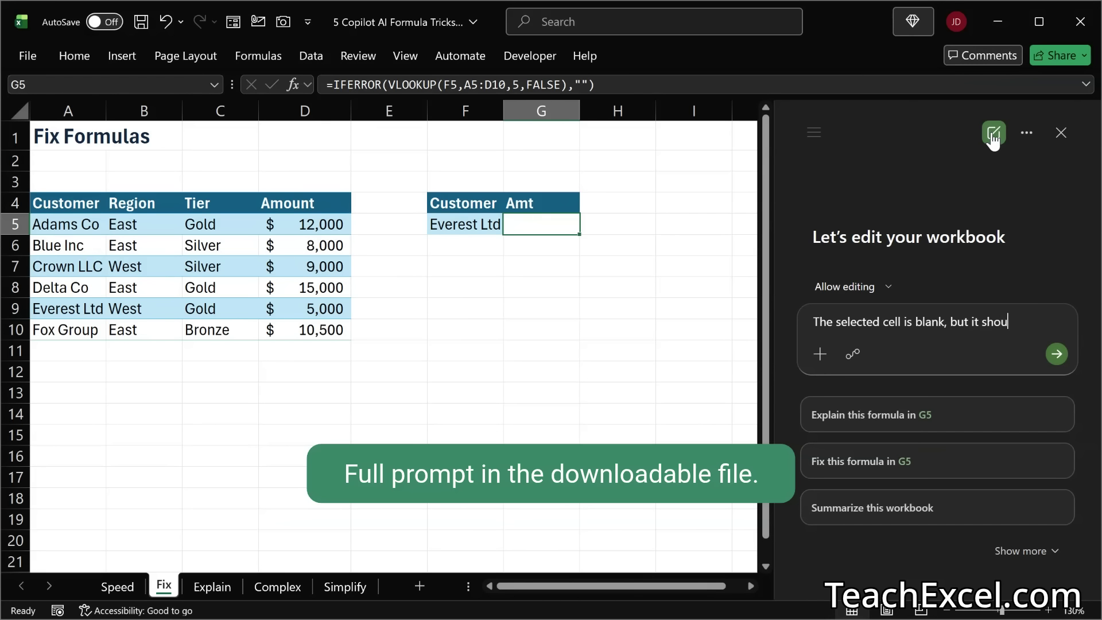
{"action": "type", "text": "ld show the Amo"}
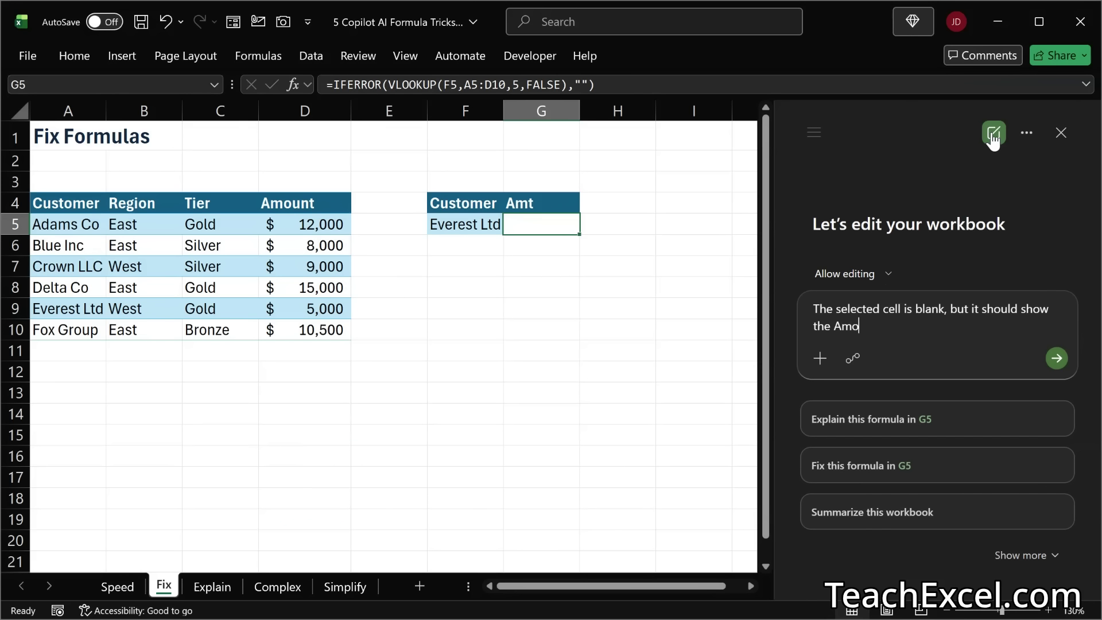
{"action": "type", "text": "unt"}
{"action": "left_click", "coordinate": [835, 327]}
{"action": "type", "text": "\""}
{"action": "left_click", "coordinate": [887, 327]}
{"action": "type", "text": "\""}
Step: Complete the Copilot prompt with "value for the selected "Customer". Fix it." and send it
{"action": "type", "text": "value for the selected"}
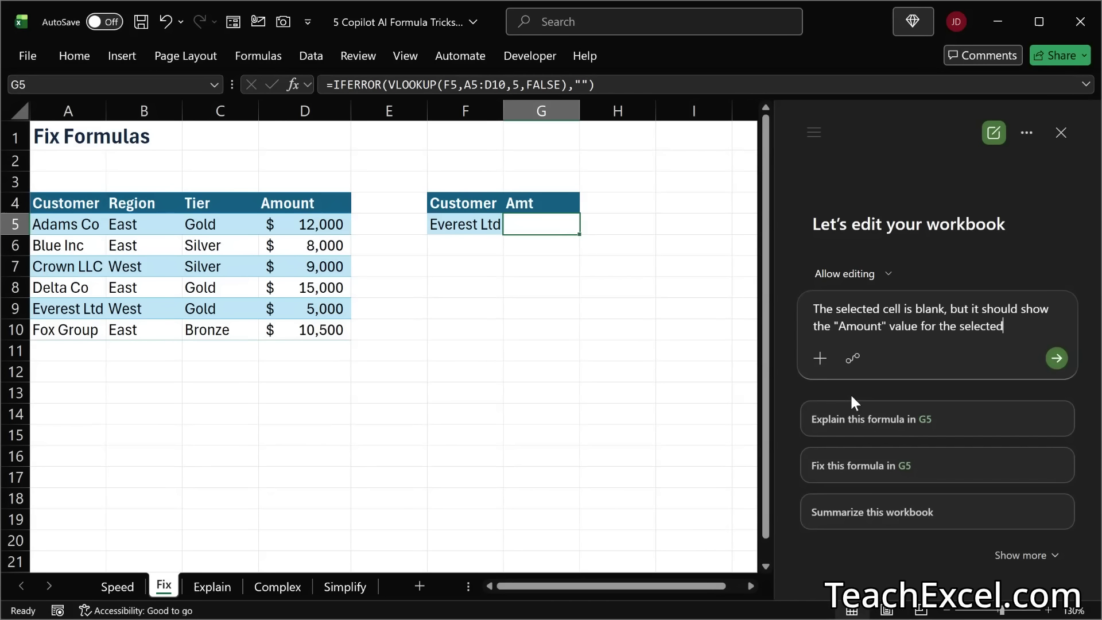
{"action": "type", "text": " Customer\""}
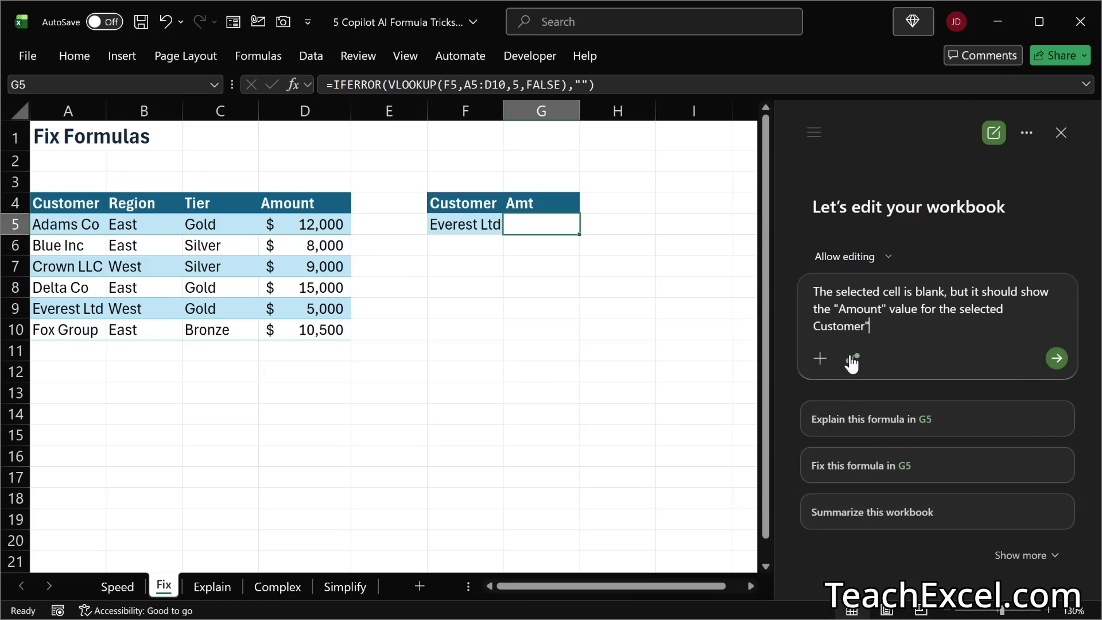
{"action": "left_click", "coordinate": [814, 325]}
{"action": "type", "text": "\". Fix it"}
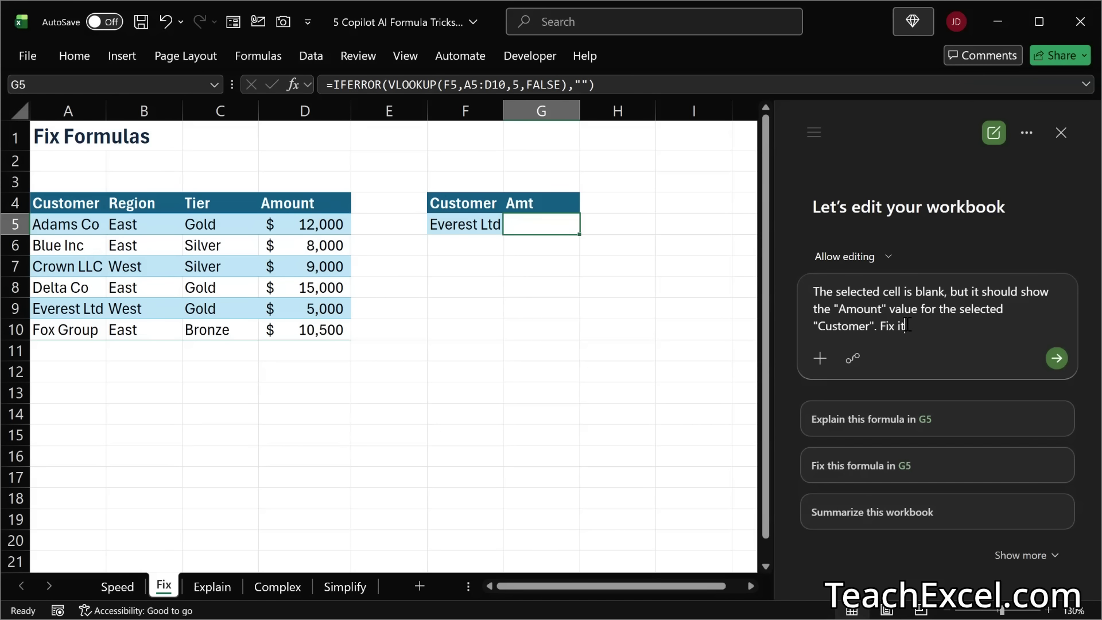
{"action": "type", "text": "."}
{"action": "left_click", "coordinate": [1056, 358]}
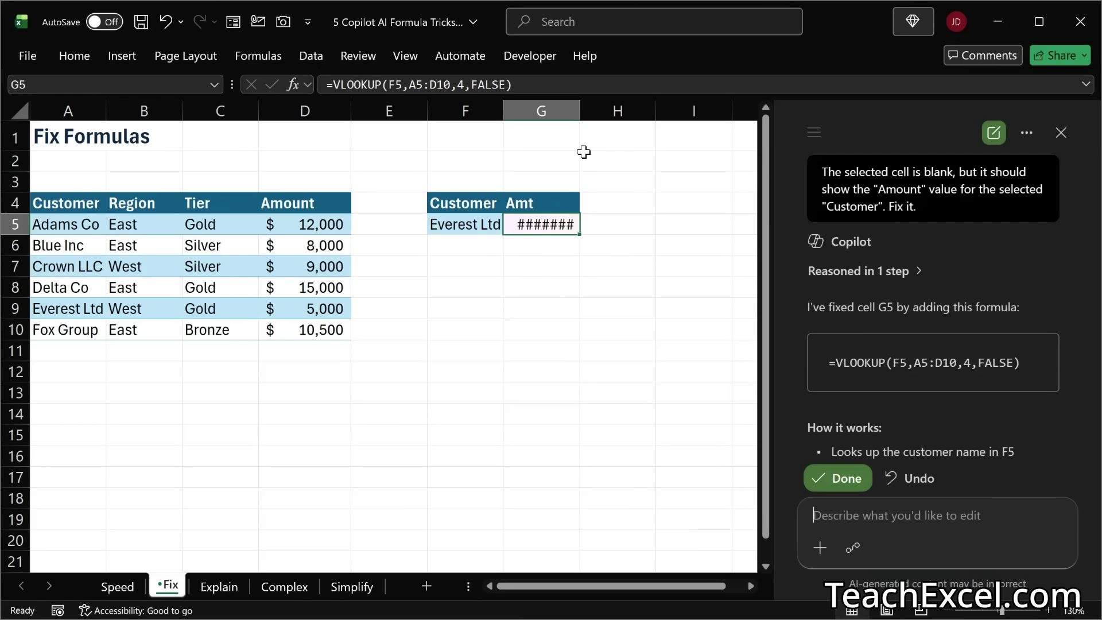
Step: Widen column G to fit the amount and test the repaired lookup with Crown LLC and Adams Co in F5
{"action": "left_click_drag", "start_coordinate": [577, 116], "coordinate": [623, 116]}
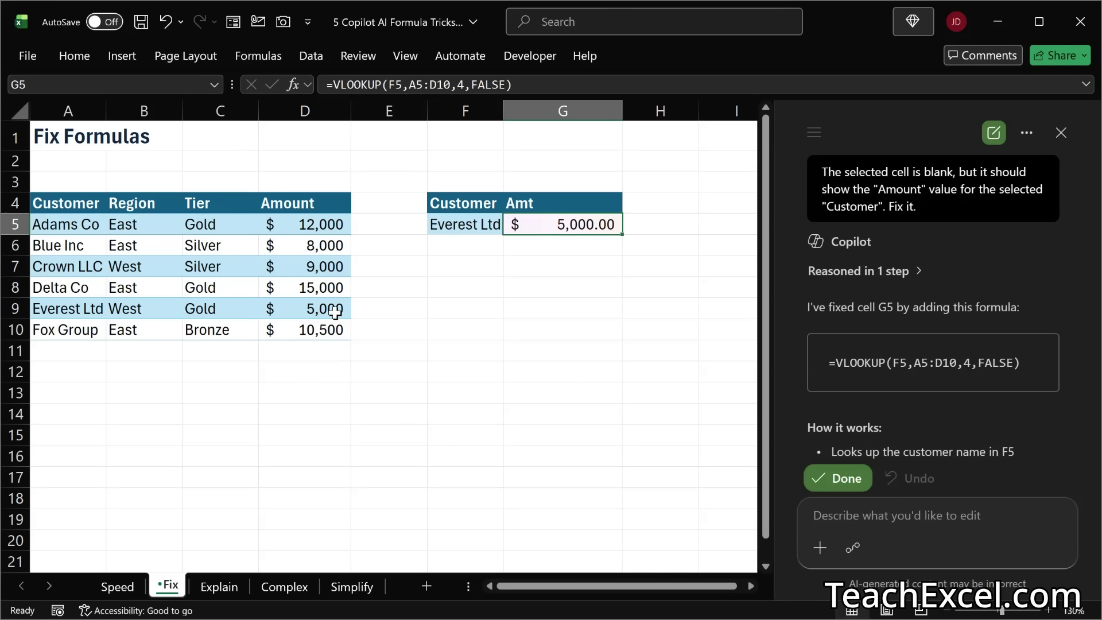
{"action": "left_click", "coordinate": [479, 224]}
{"action": "left_click", "coordinate": [511, 228]}
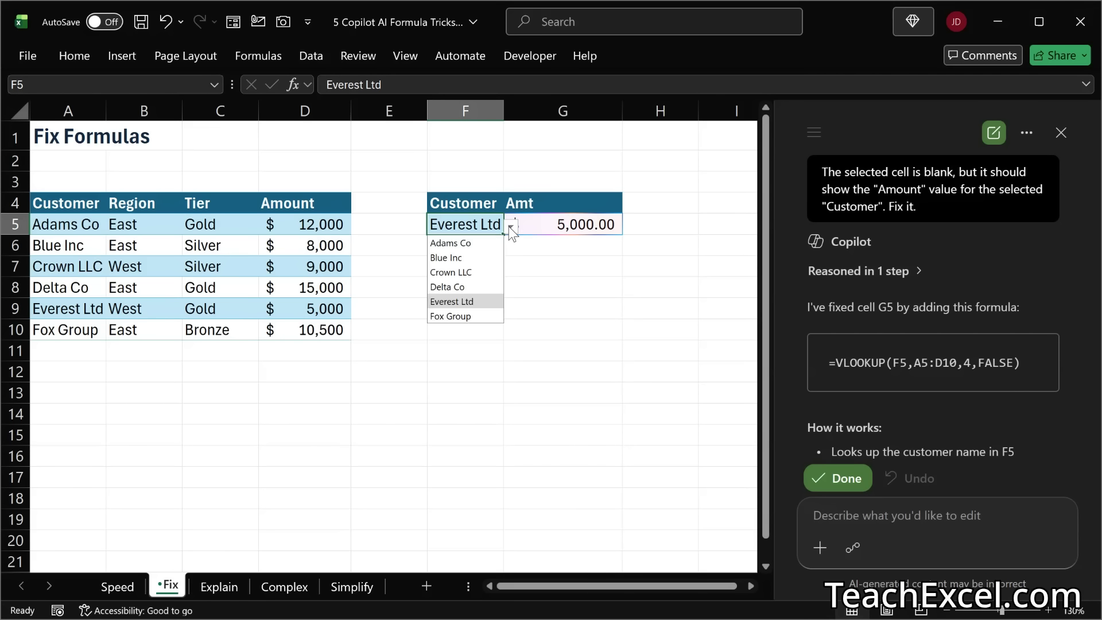
{"action": "left_click", "coordinate": [451, 272]}
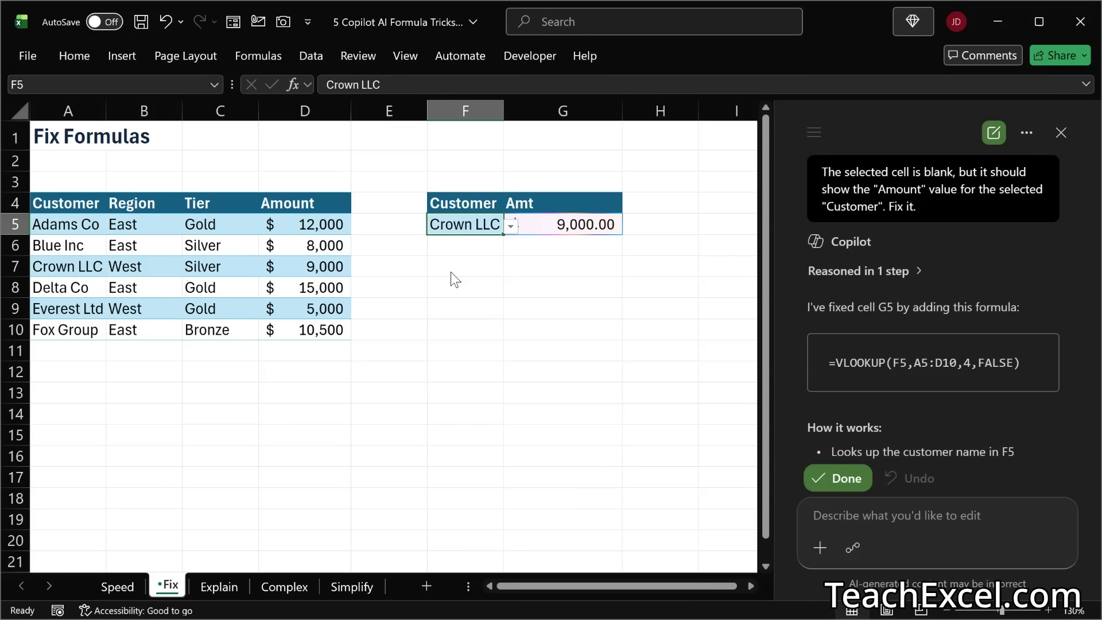
{"action": "left_click", "coordinate": [511, 227]}
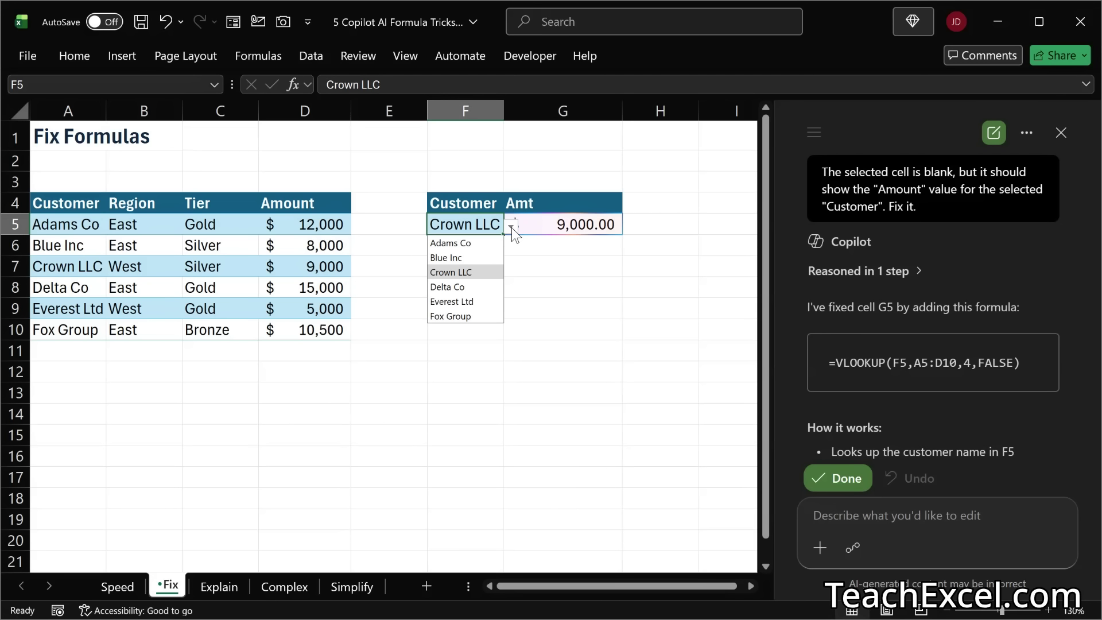
{"action": "left_click", "coordinate": [469, 242]}
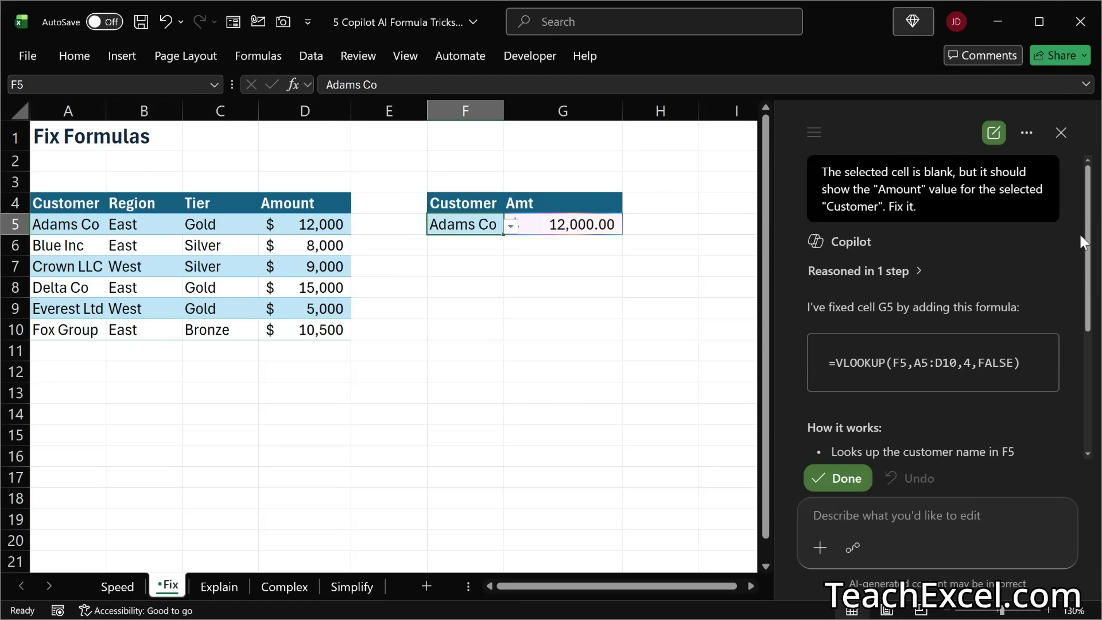
Step: Read Copilot's explanation of how the replacement lookup formula in G5 works
{"action": "scroll", "coordinate": [1086, 228], "scroll_direction": "down", "scroll_amount": 3}
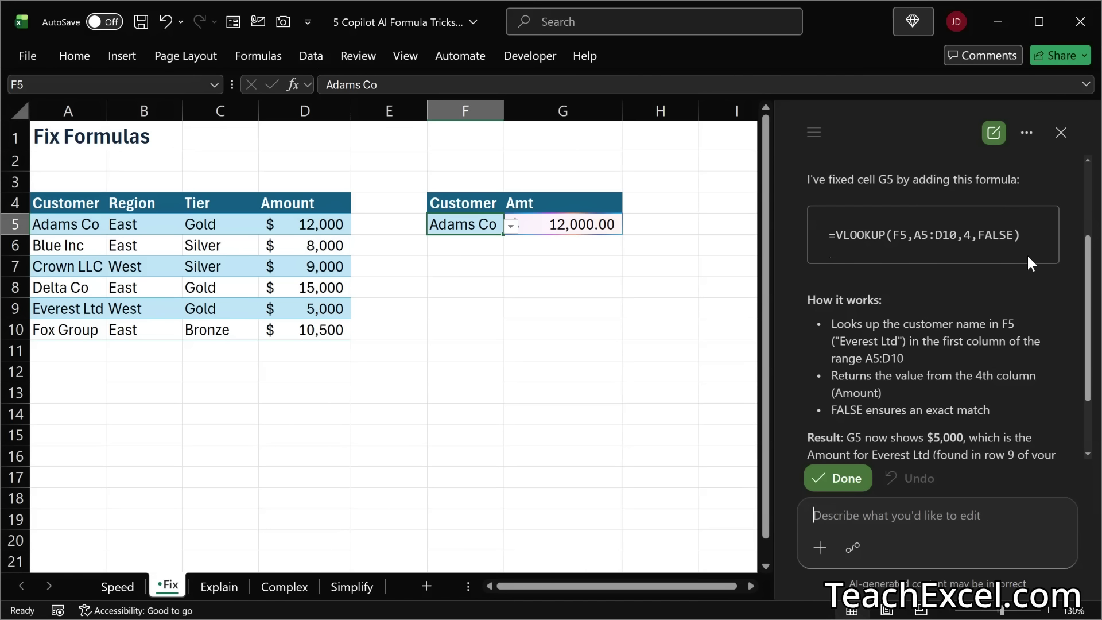
{"action": "scroll", "coordinate": [1027, 258], "scroll_direction": "down", "scroll_amount": 2}
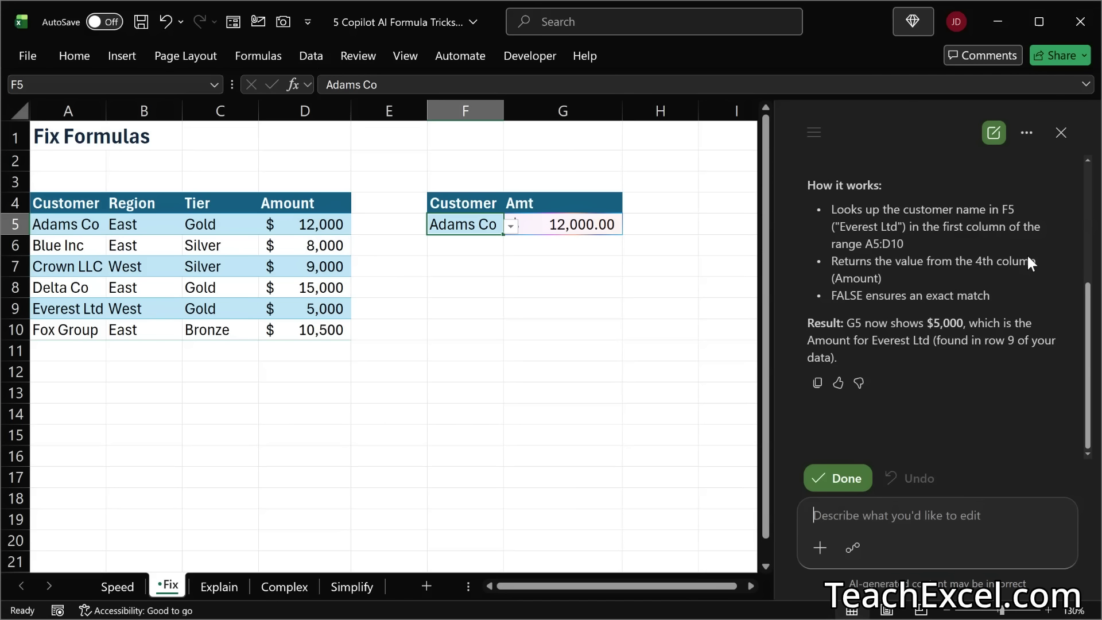
{"action": "scroll", "coordinate": [1028, 264], "scroll_direction": "up", "scroll_amount": 4}
{"action": "scroll", "coordinate": [1027, 264], "scroll_direction": "down", "scroll_amount": 2}
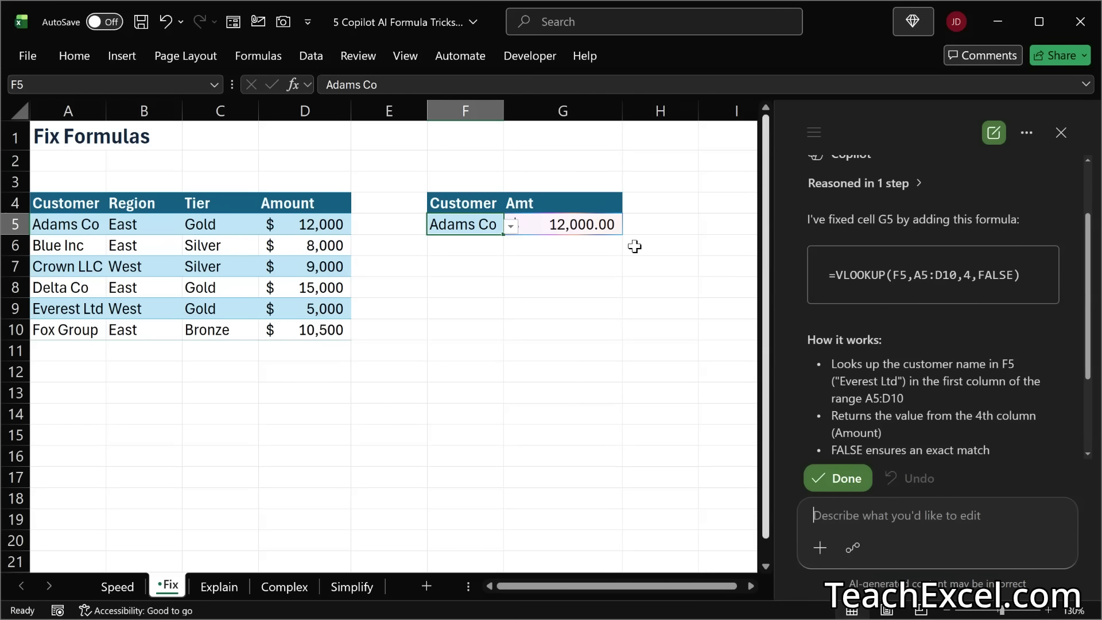
Step: Inspect the corrected VLOOKUP formula in G5, focusing on its column index argument
{"action": "double_click", "coordinate": [570, 223]}
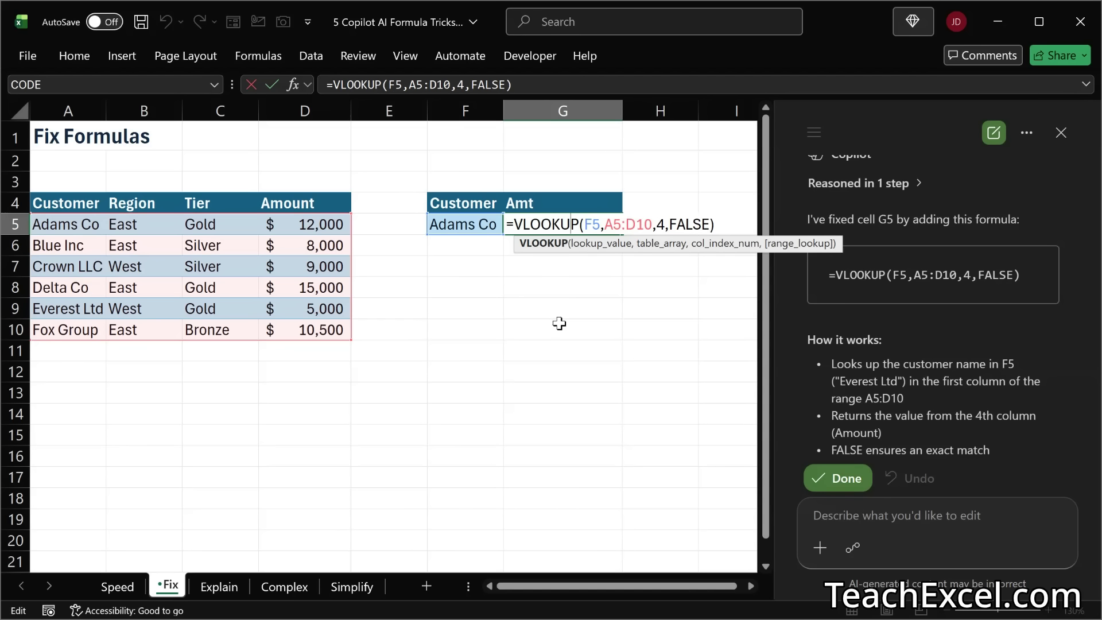
{"action": "double_click", "coordinate": [658, 223]}
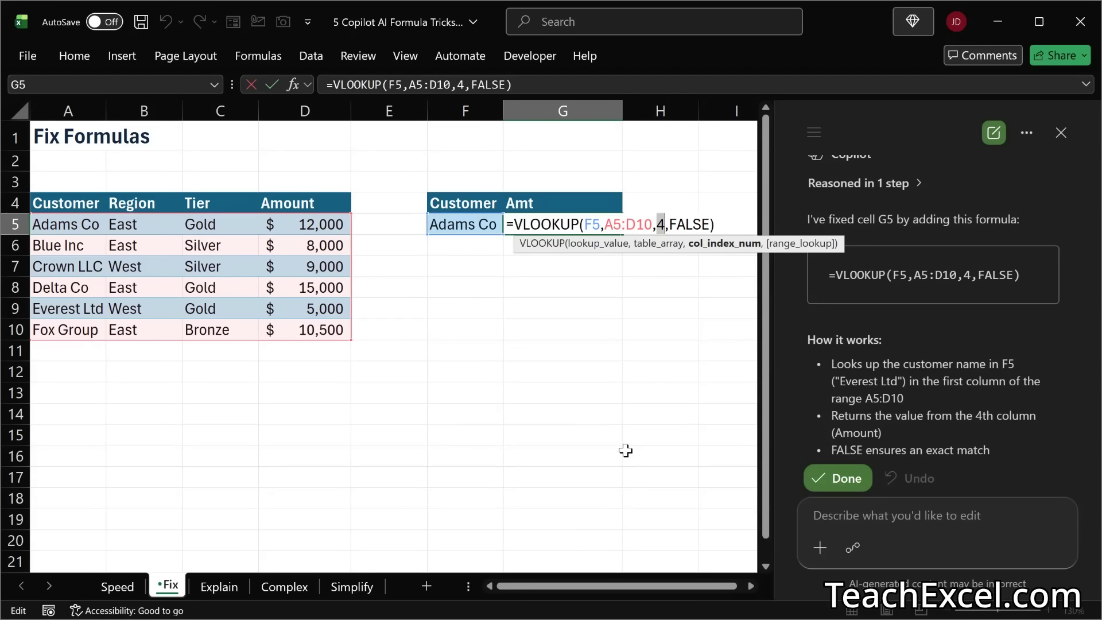
{"action": "left_click", "coordinate": [577, 363]}
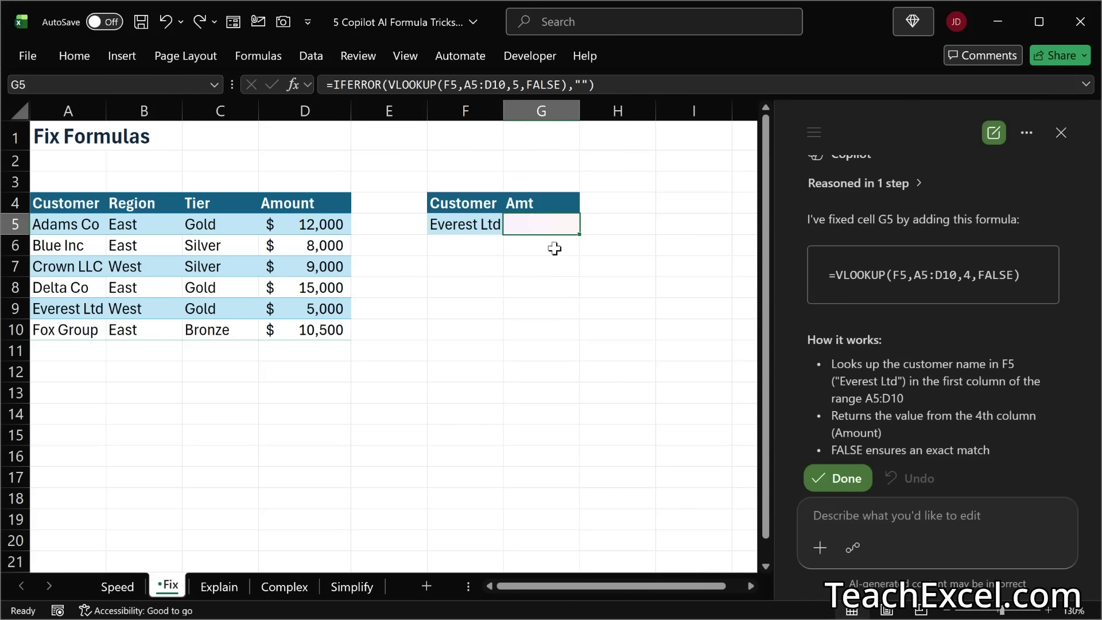
Step: Compare the original IFERROR formula in G5 with Copilot's VLOOKUP fix, keeping and accepting the fix
{"action": "double_click", "coordinate": [541, 221]}
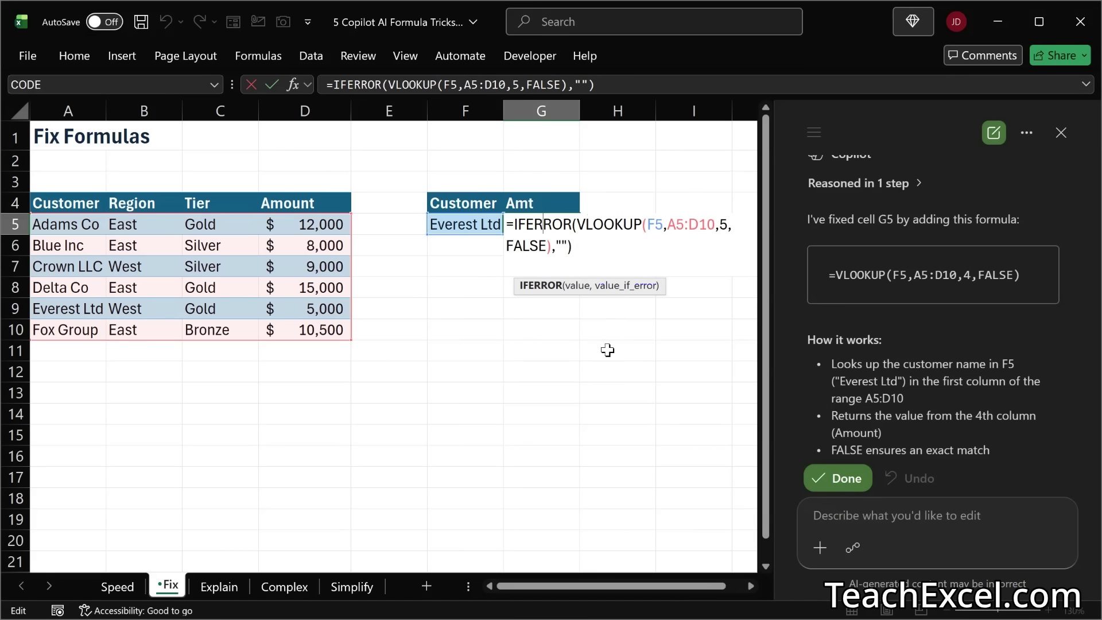
{"action": "key", "text": "Escape"}
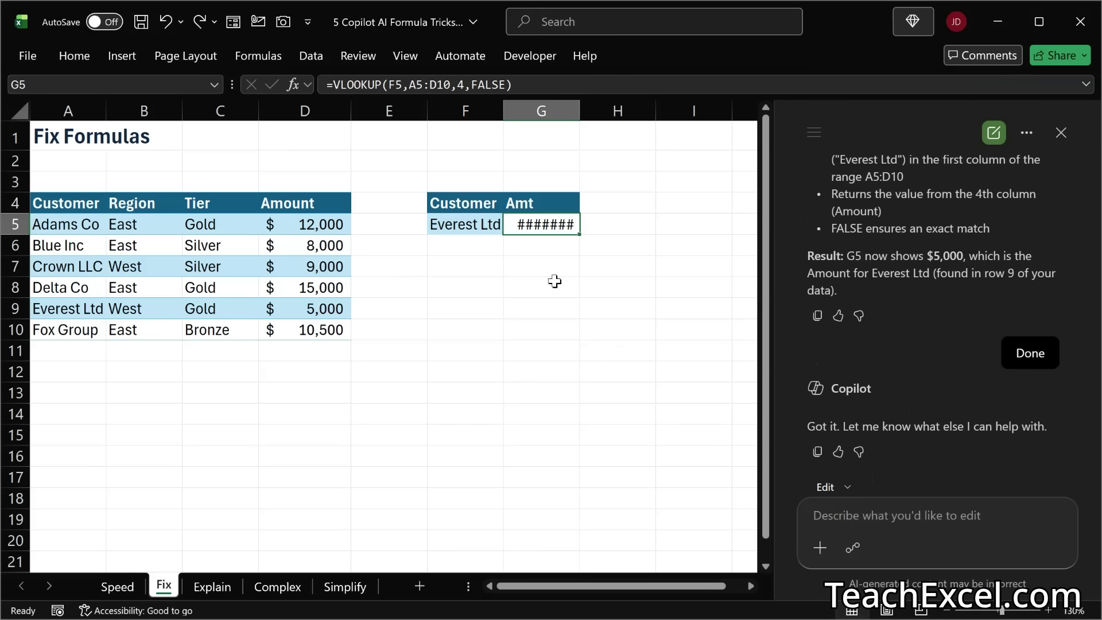
{"action": "double_click", "coordinate": [563, 224]}
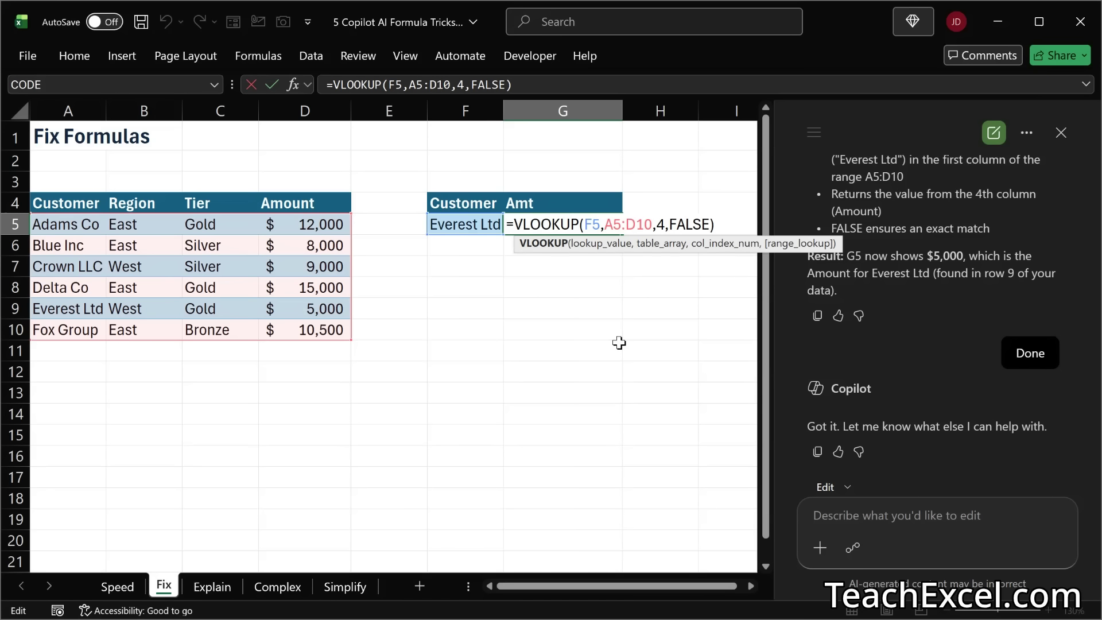
{"action": "key", "text": "Escape"}
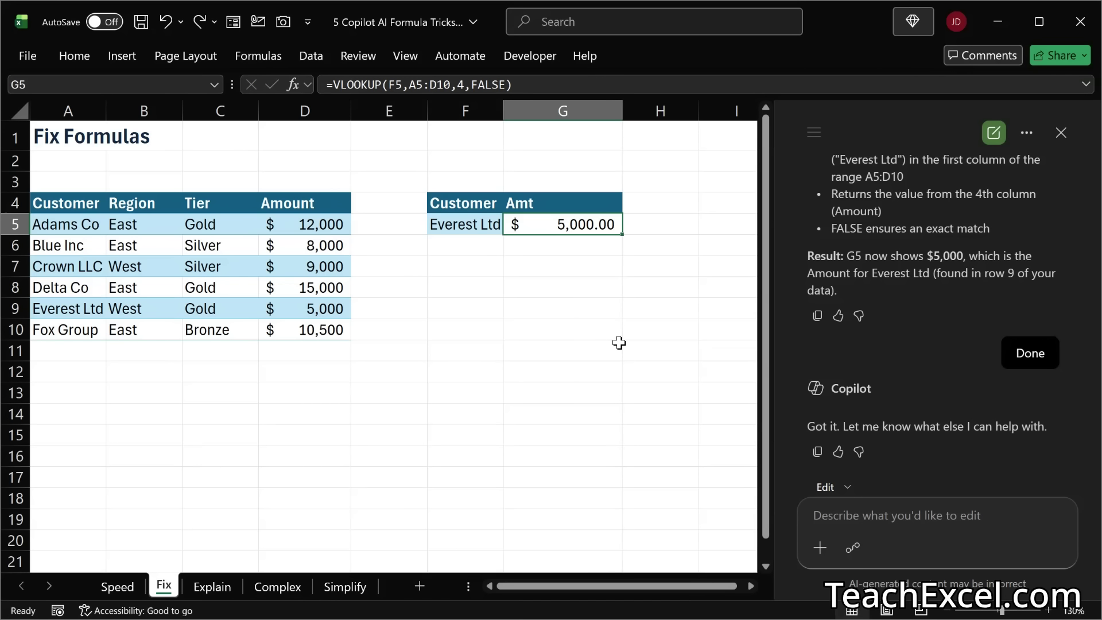
Step: Open the Explain sheet and inspect the nested IFERROR formula in cell F5 of the Adjusted Amount column
{"action": "left_click", "coordinate": [204, 588]}
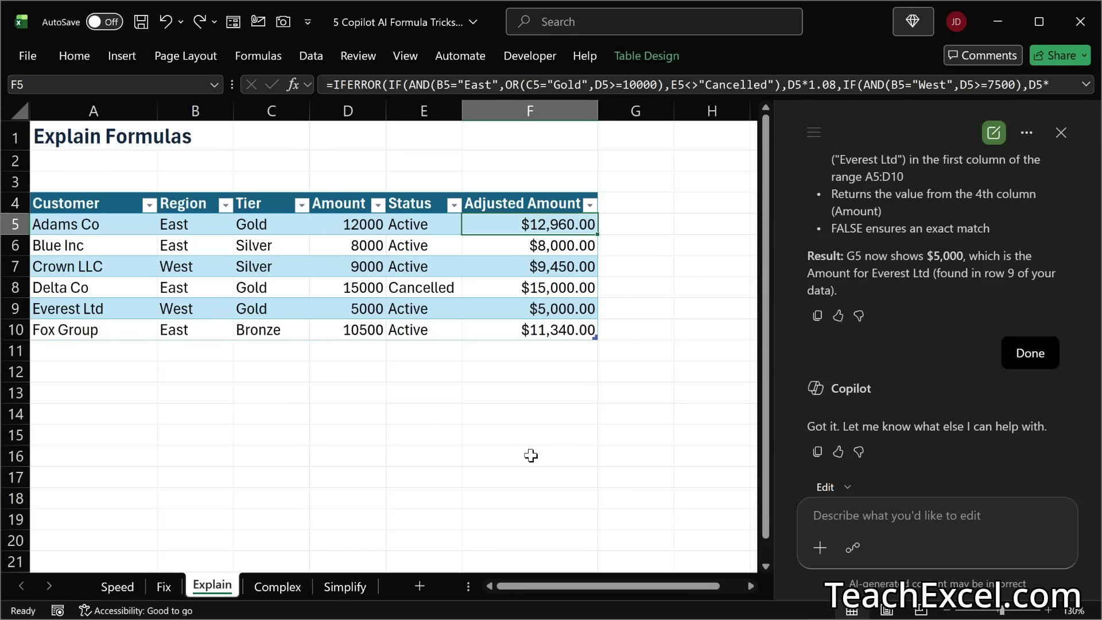
{"action": "double_click", "coordinate": [530, 223]}
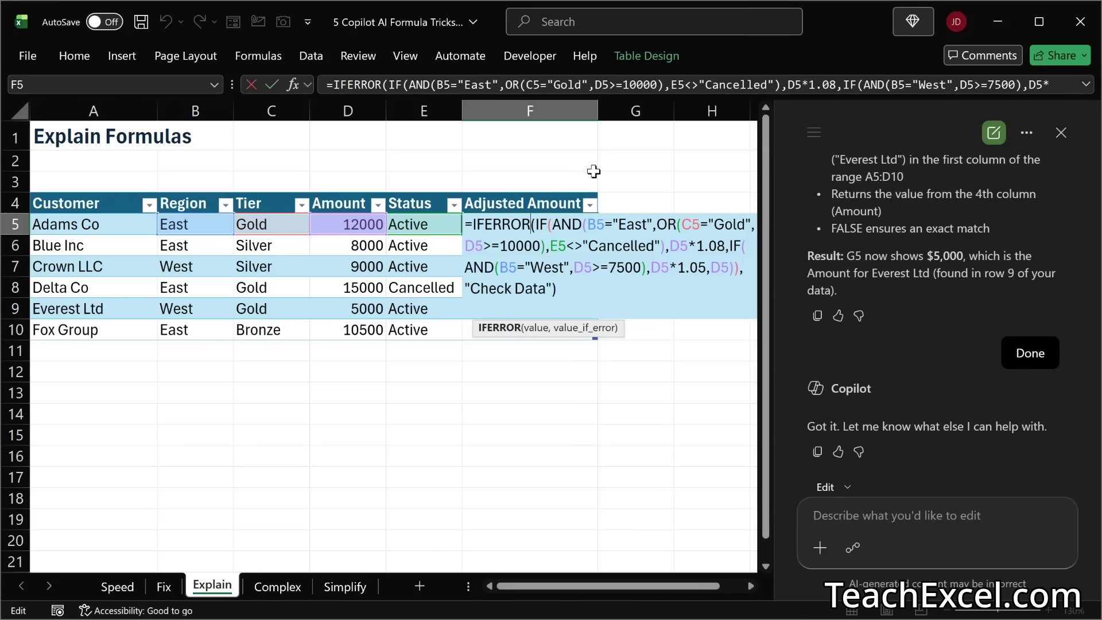
{"action": "key", "text": "Right"}
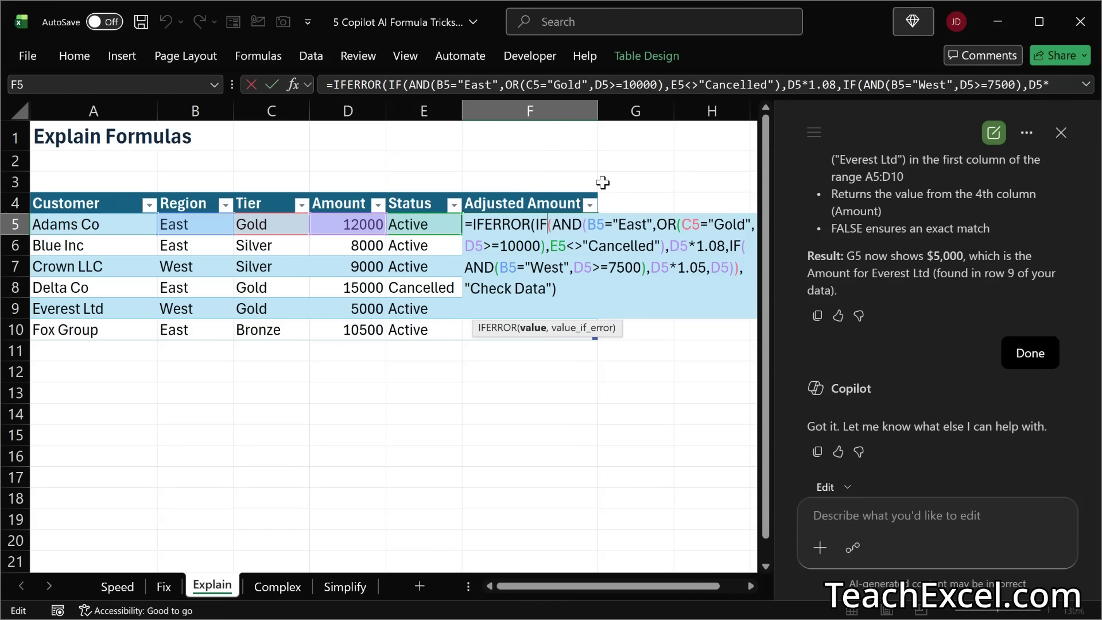
{"action": "key", "text": "ctrl+Return"}
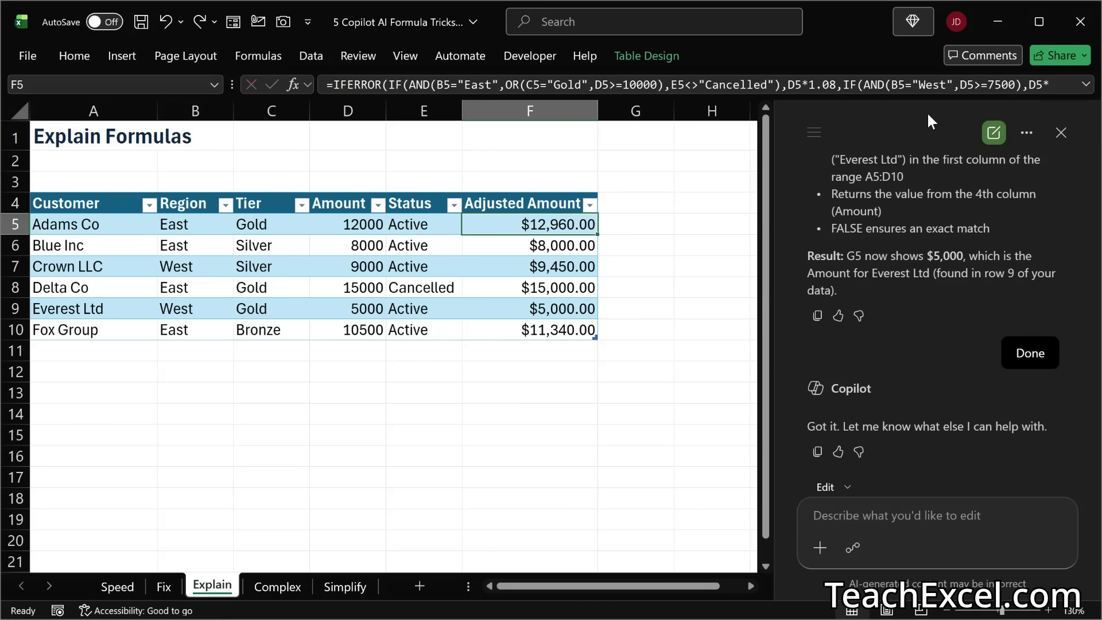
Step: In a new Copilot chat, request a comment on the "Adjusted Amount" title that explains how the formula in that column works
{"action": "left_click", "coordinate": [995, 135]}
{"action": "type", "text": "Add a "}
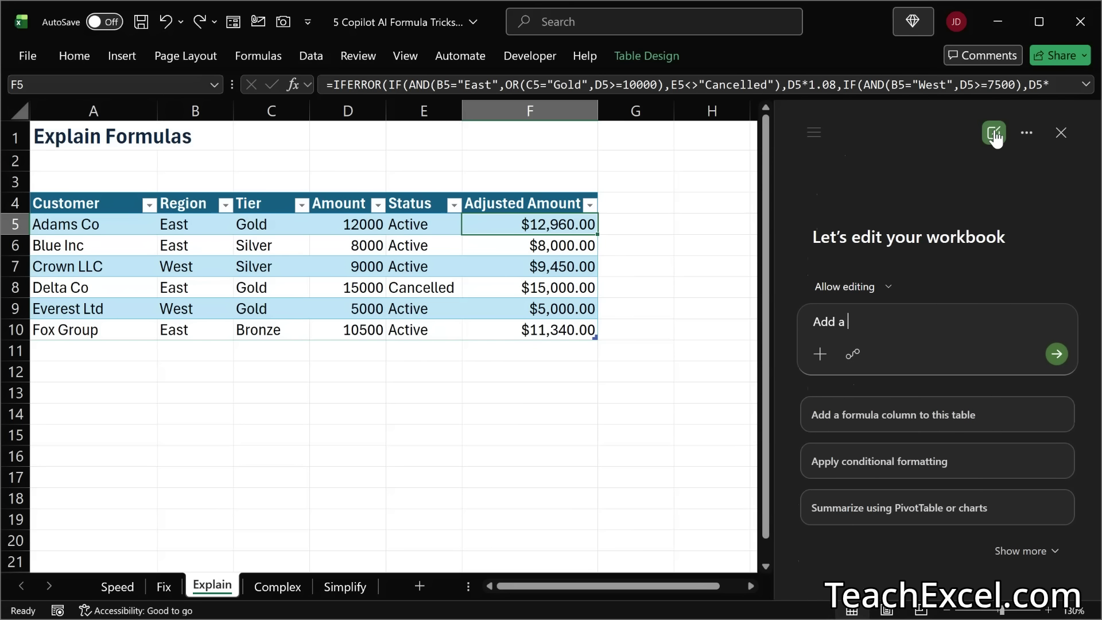
{"action": "type", "text": "comment to the \"Adjusted Am"}
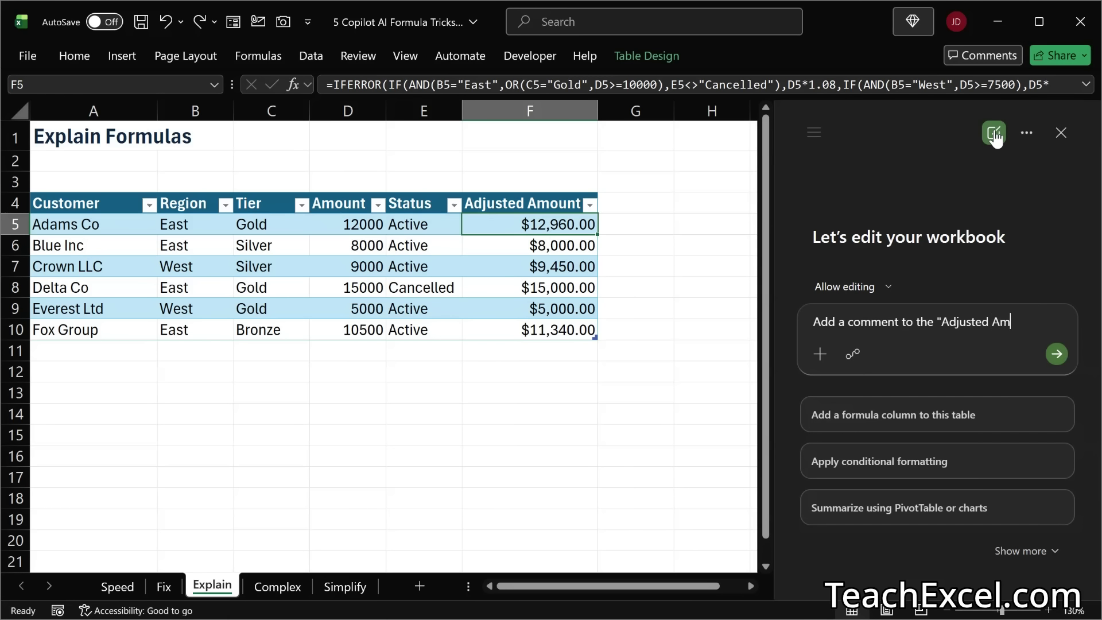
{"action": "type", "text": "ount\" title t"}
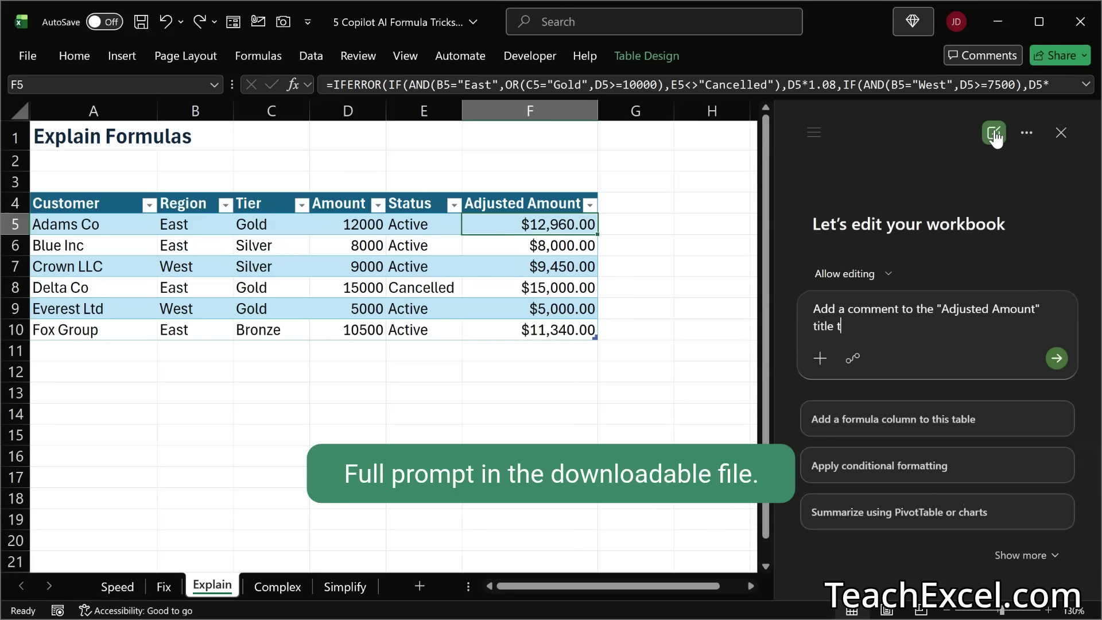
{"action": "type", "text": "hat sxplains how the "}
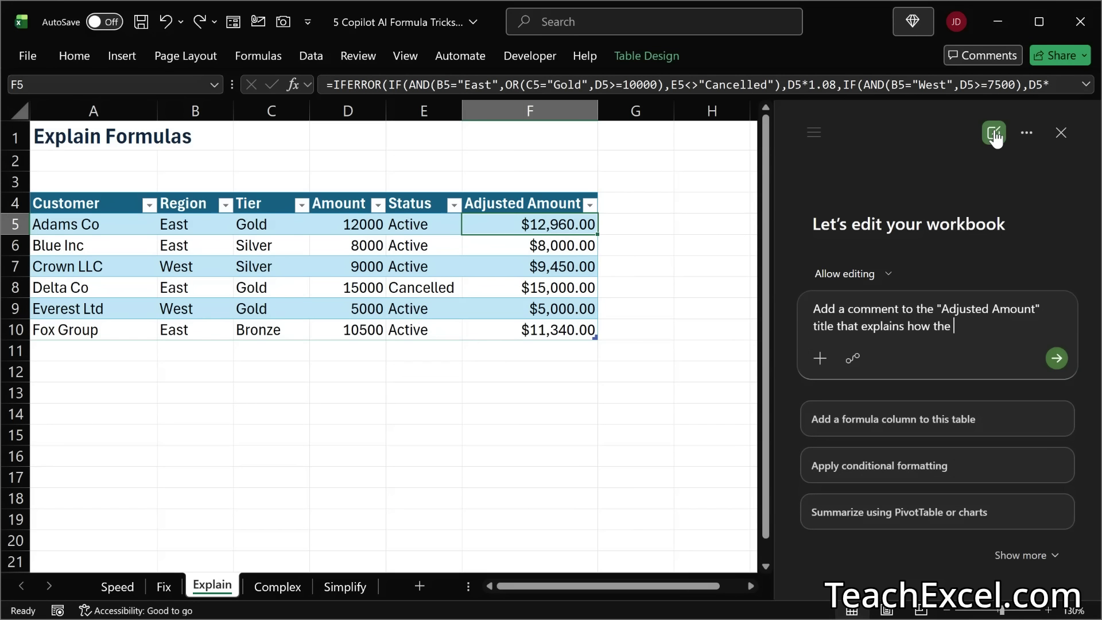
{"action": "type", "text": "formula in that column works."}
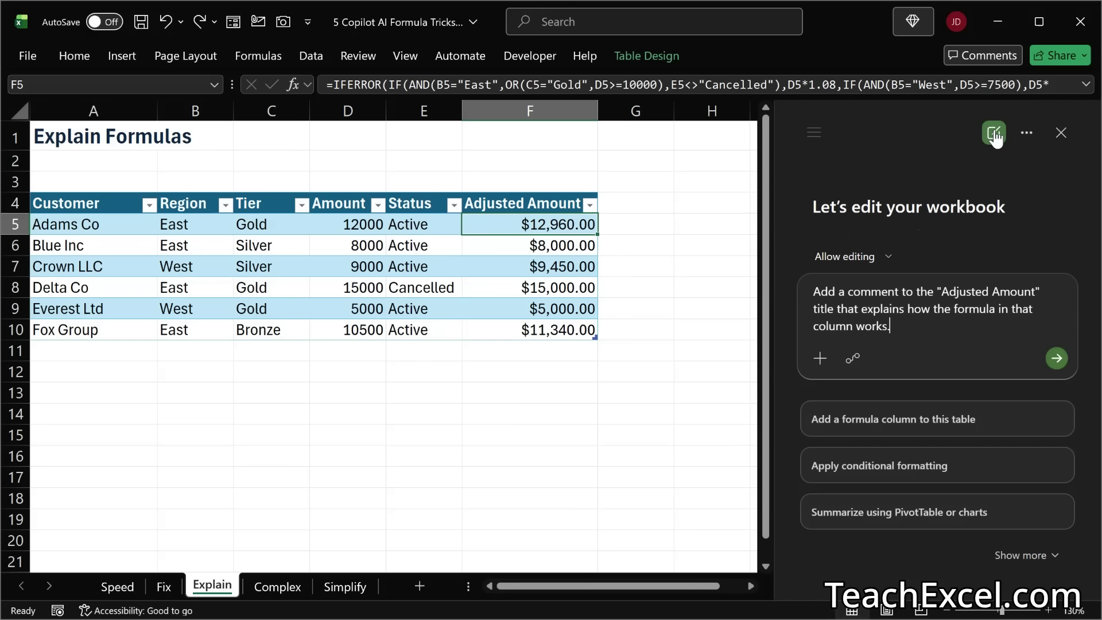
{"action": "left_click", "coordinate": [1056, 358]}
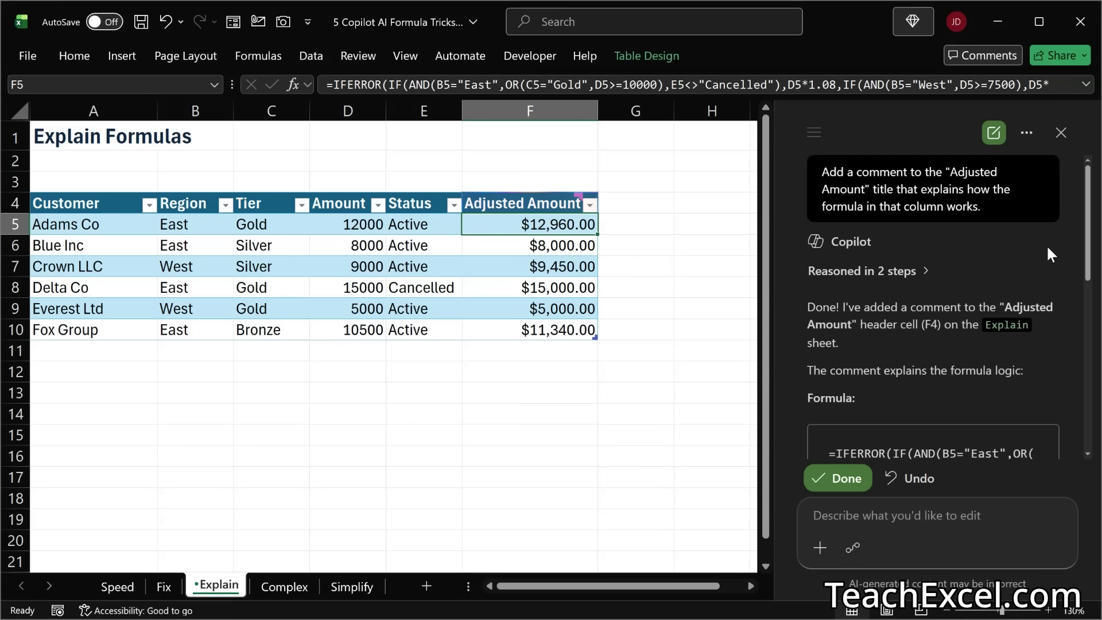
Step: Read Copilot's explanation and the full comment on header cell F4, and accept the edit
{"action": "scroll", "coordinate": [1045, 244], "scroll_direction": "down", "scroll_amount": 6}
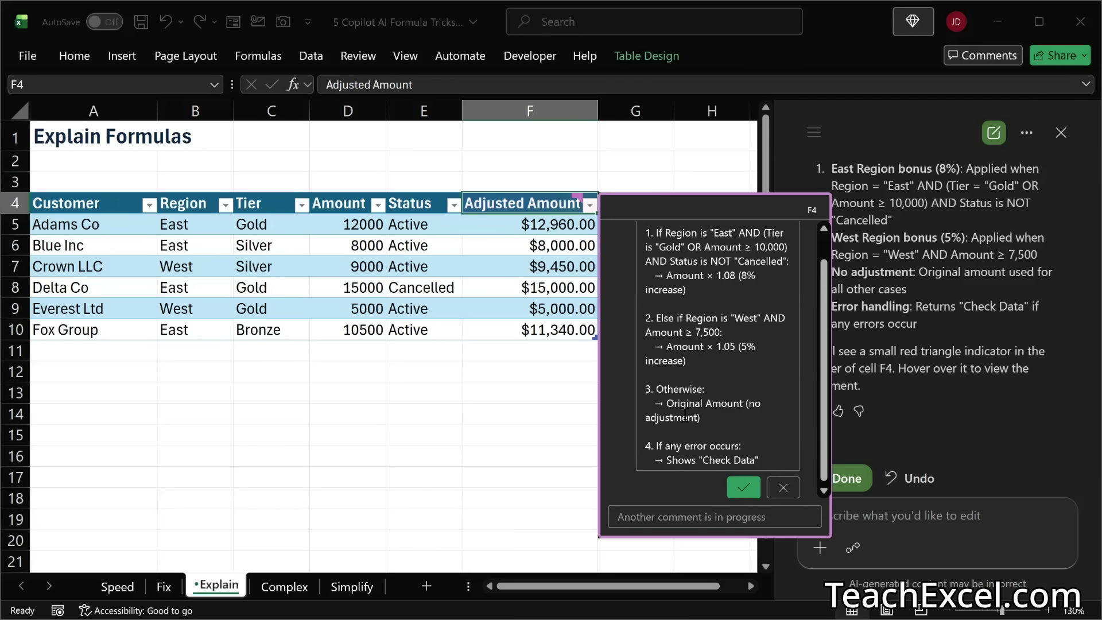
{"action": "left_click_drag", "start_coordinate": [826, 339], "coordinate": [826, 407]}
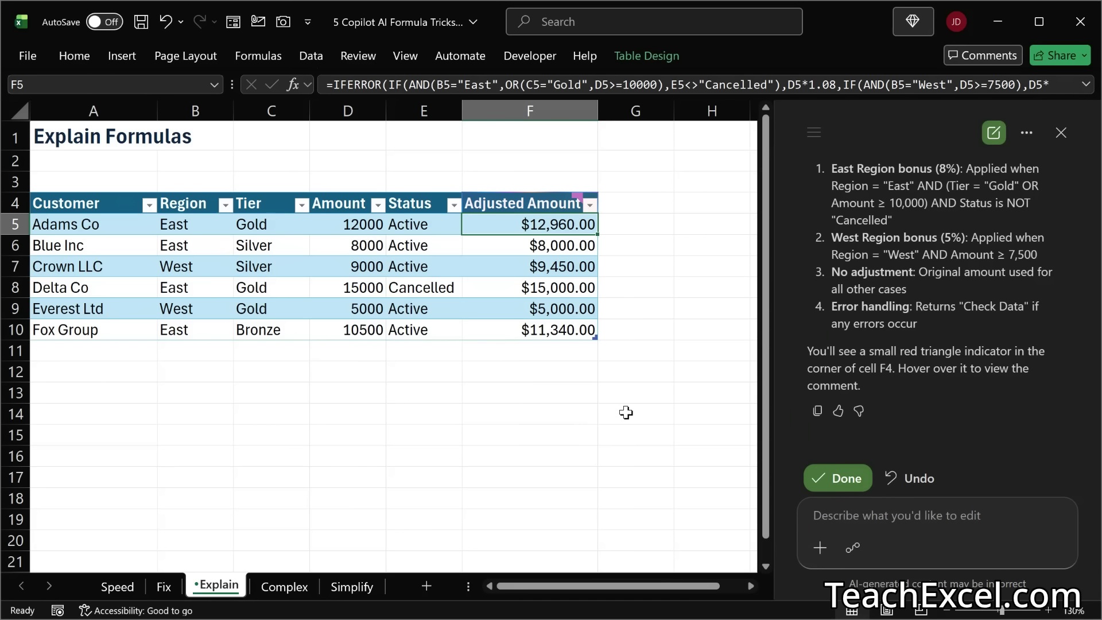
{"action": "left_click", "coordinate": [839, 478]}
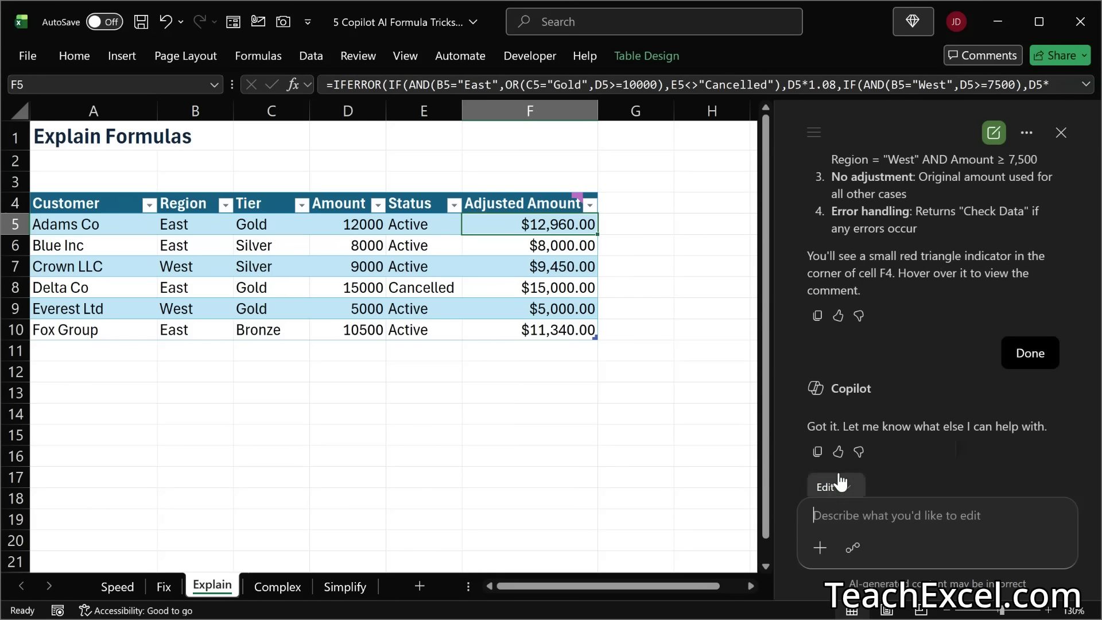
Step: On the Complex sheet, have a new Copilot chat create a formula in H6 totalling Amount for Complete East region orders dated in 2026
{"action": "left_click", "coordinate": [269, 587]}
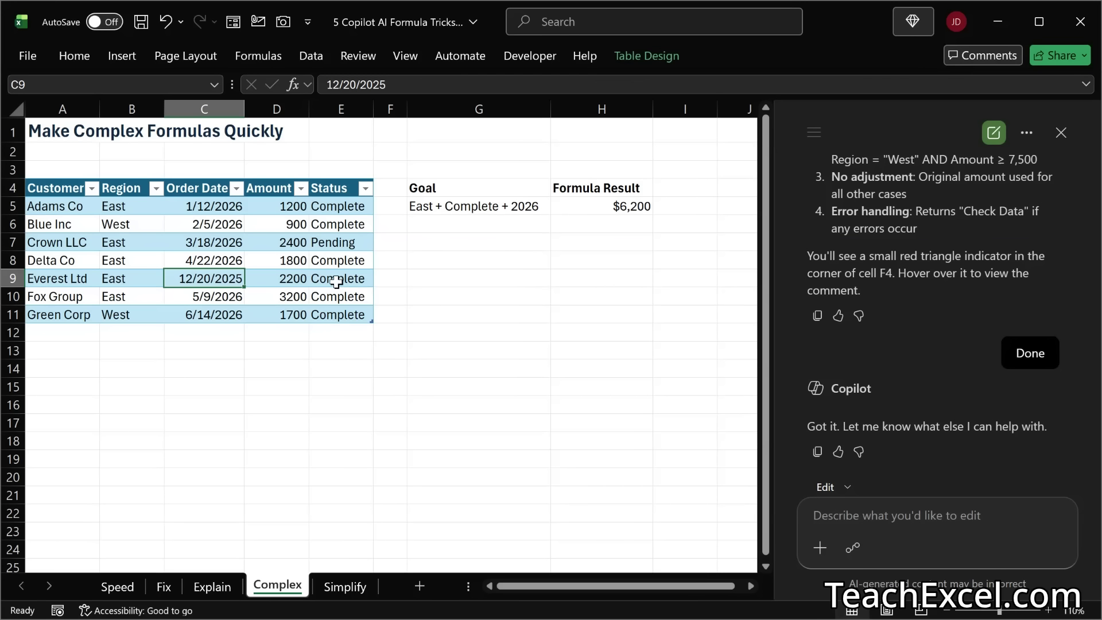
{"action": "left_click", "coordinate": [570, 223]}
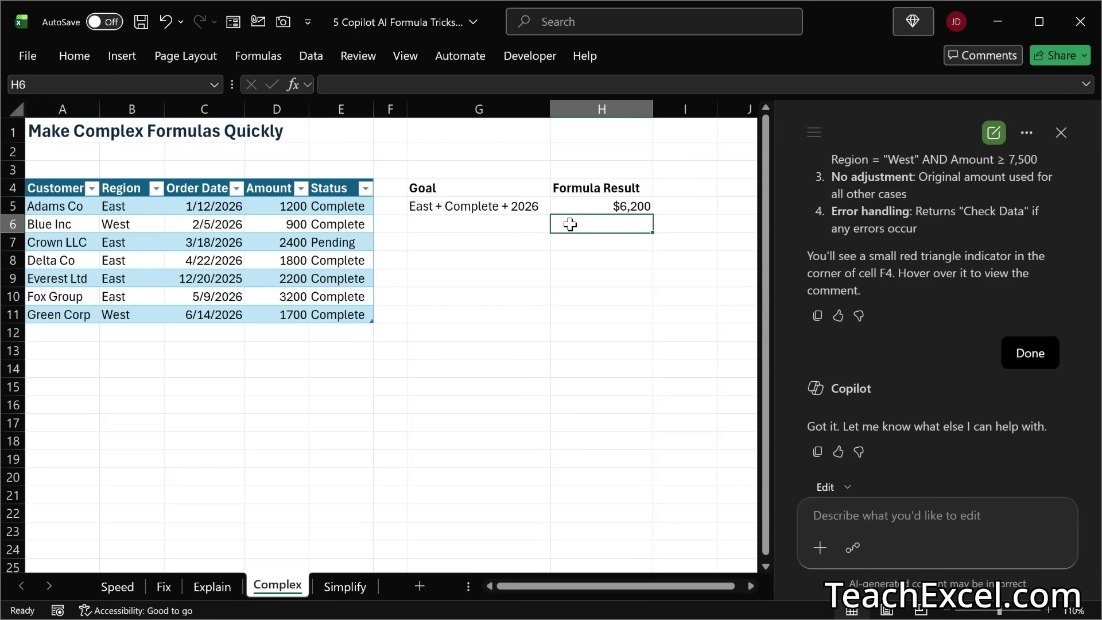
{"action": "left_click", "coordinate": [986, 140]}
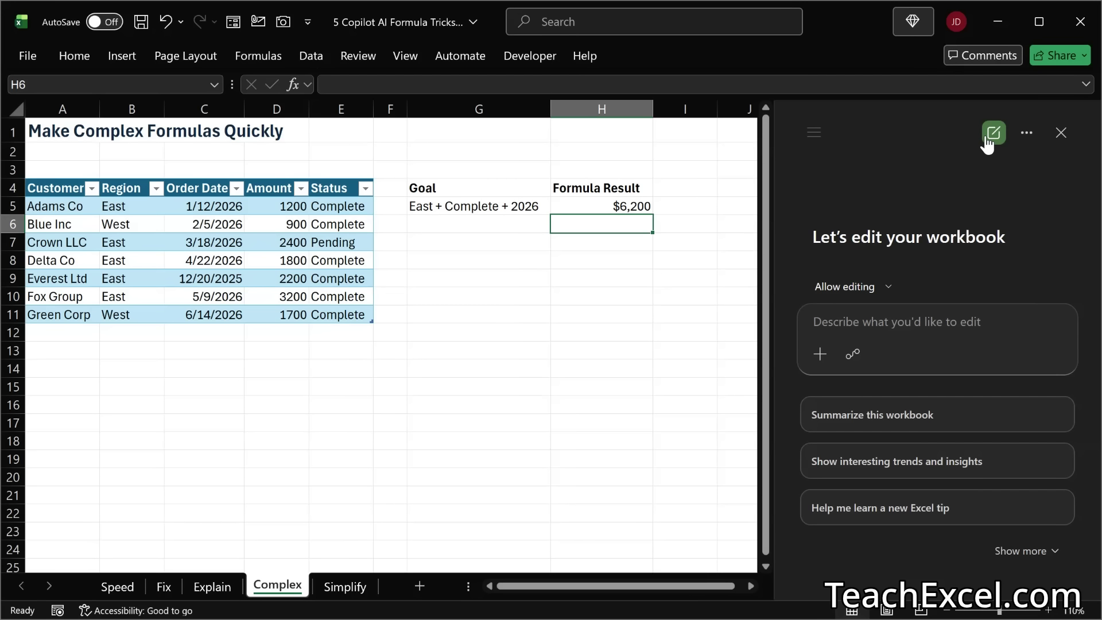
{"action": "type", "text": "Create a"}
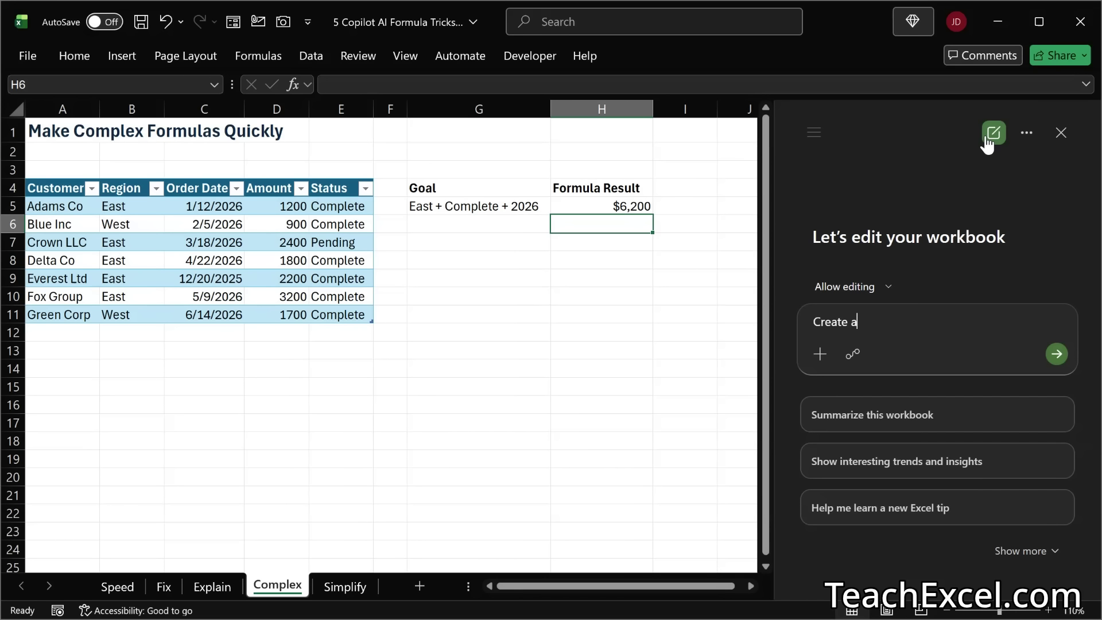
{"action": "type", "text": " formula that returns the tot"}
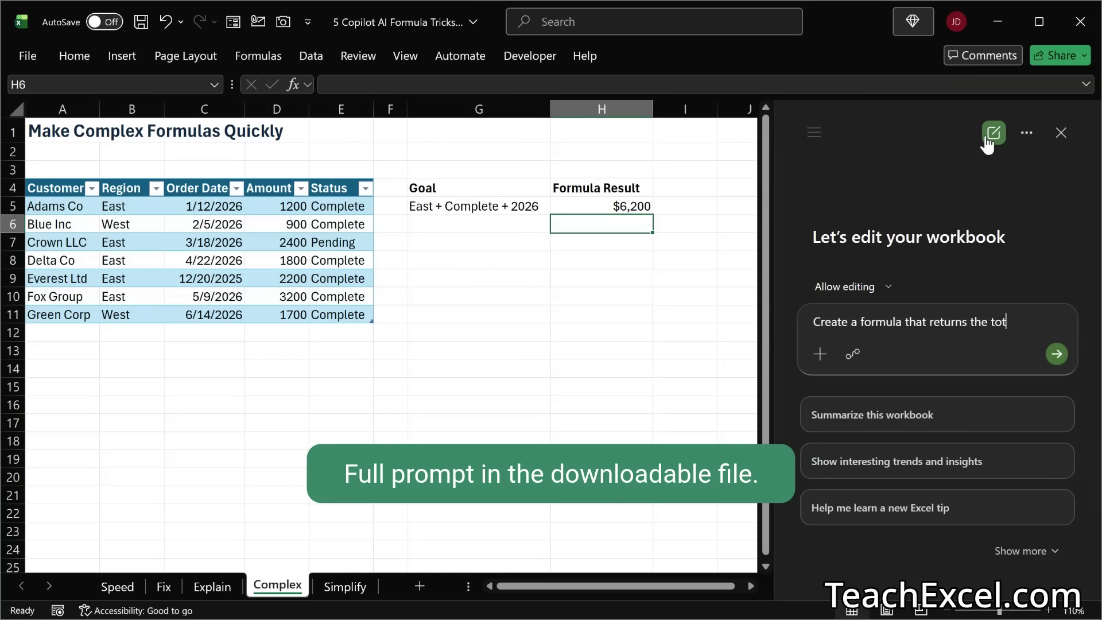
{"action": "type", "text": "al Amount for "}
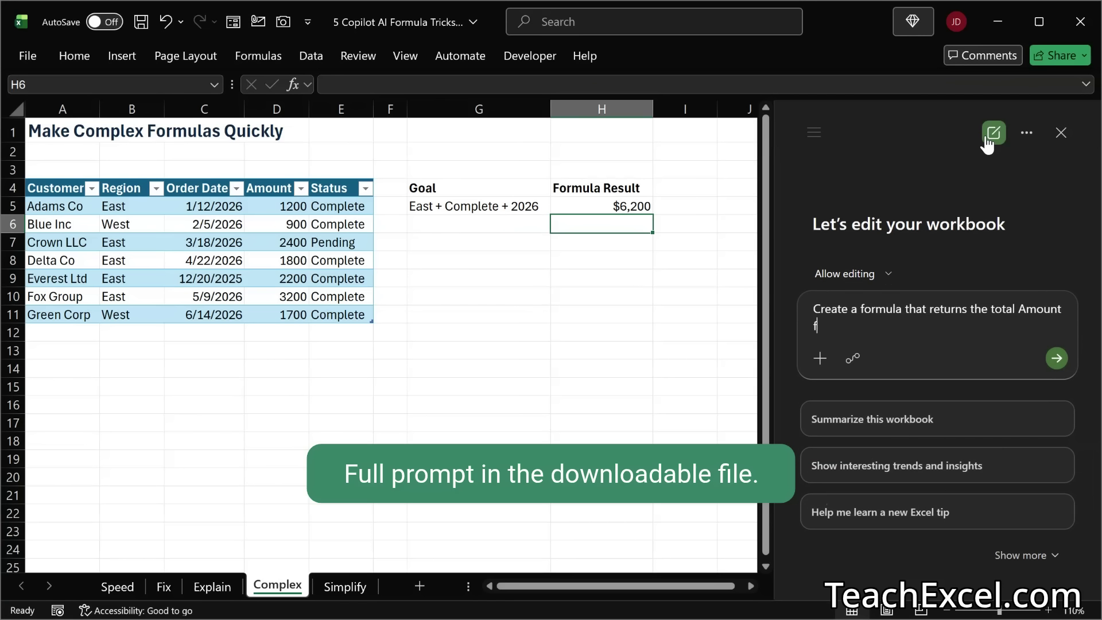
{"action": "type", "text": "East"}
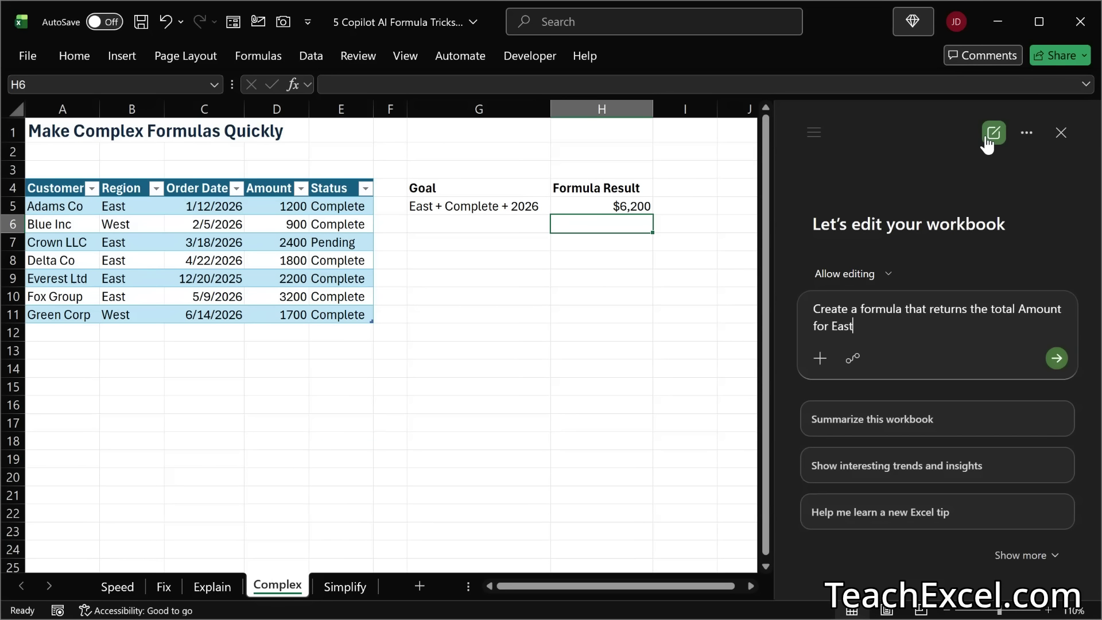
{"action": "type", "text": " region orders that are Comple"}
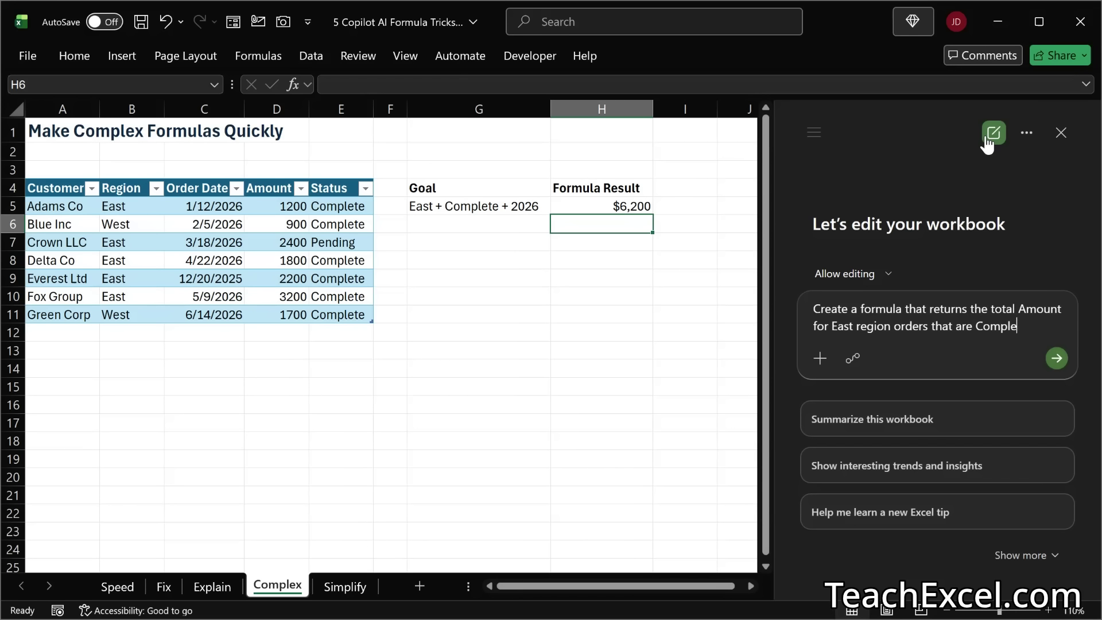
{"action": "type", "text": "te and have an Or"}
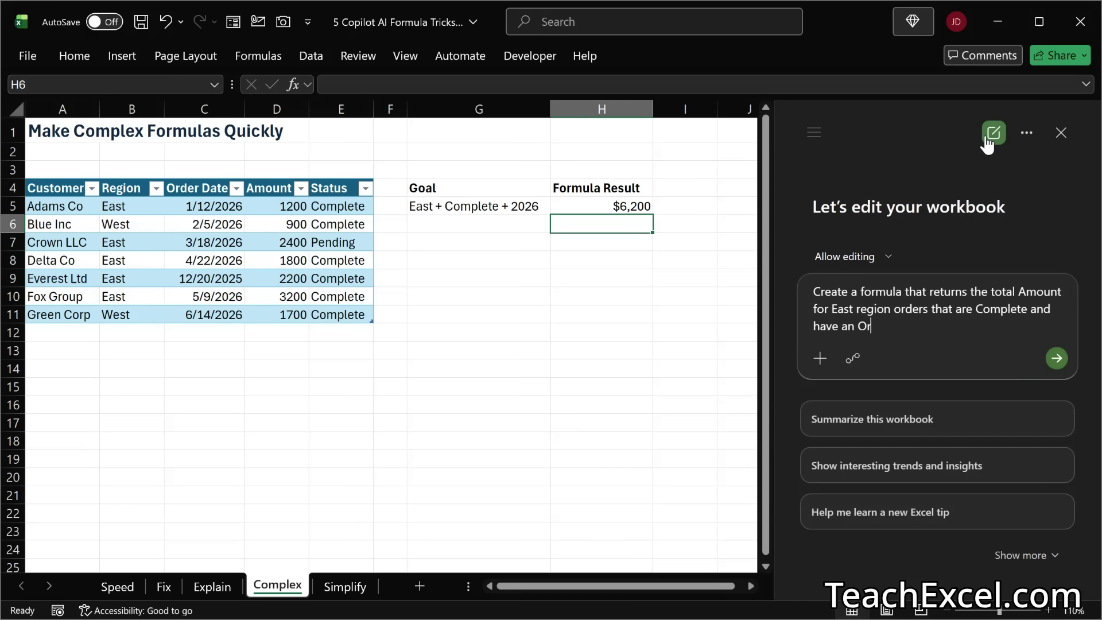
{"action": "type", "text": "der Date in 2026."}
{"action": "type", "text": "P"}
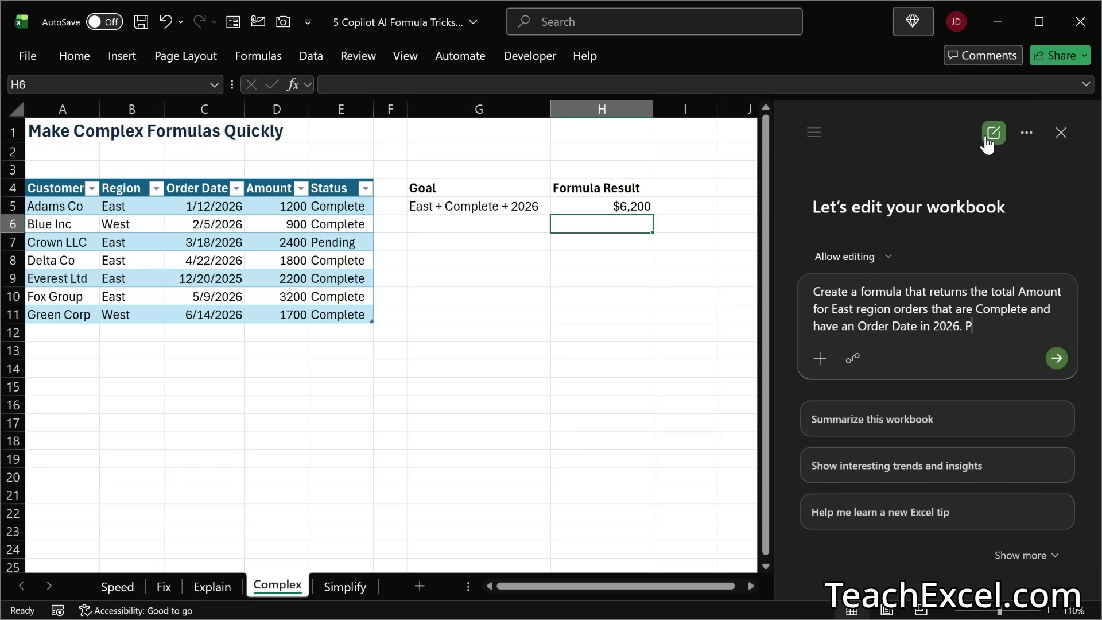
{"action": "type", "text": "ut it into the selected cell."}
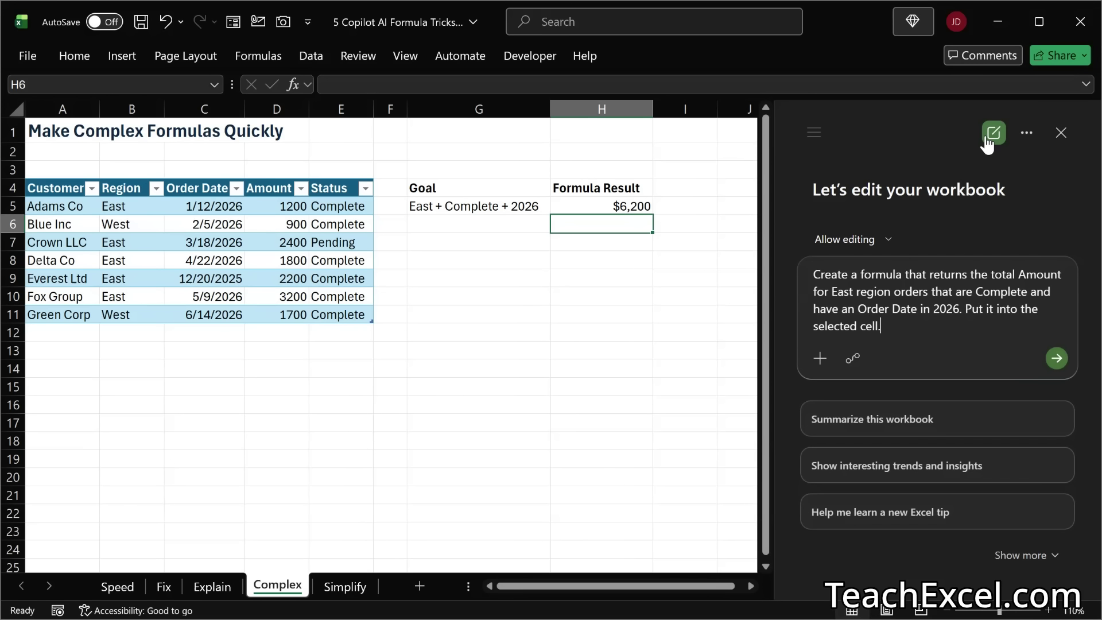
{"action": "left_click", "coordinate": [1056, 358]}
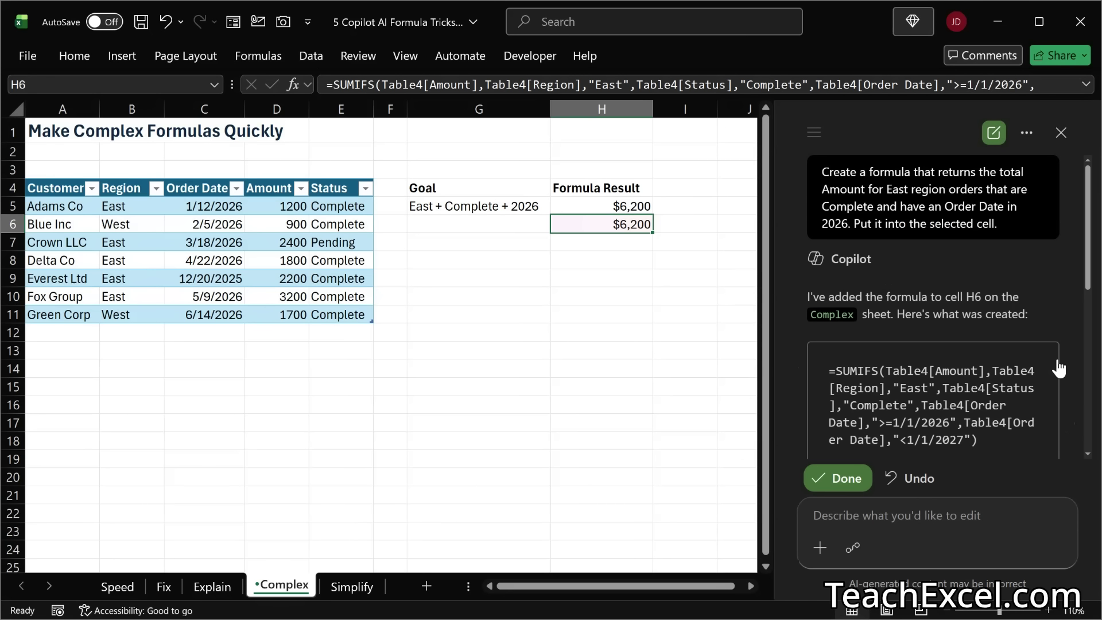
Step: Read how Copilot's SUMIFS formula works, compare the formulas in H6 and H5, and accept the edit
{"action": "scroll", "coordinate": [1058, 368], "scroll_direction": "down", "scroll_amount": 5}
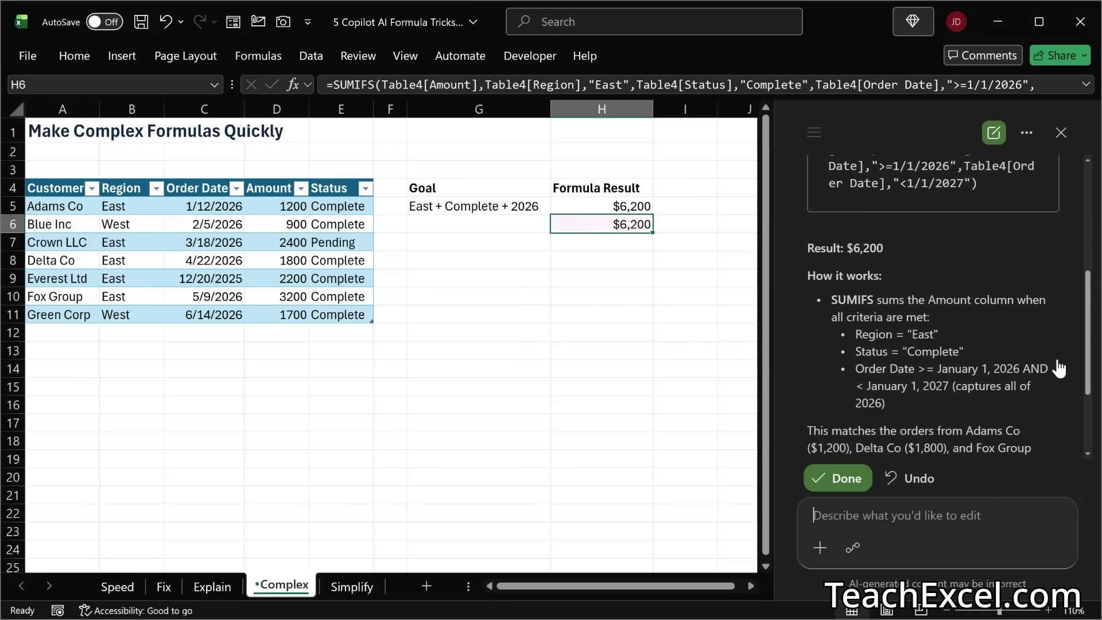
{"action": "double_click", "coordinate": [587, 220]}
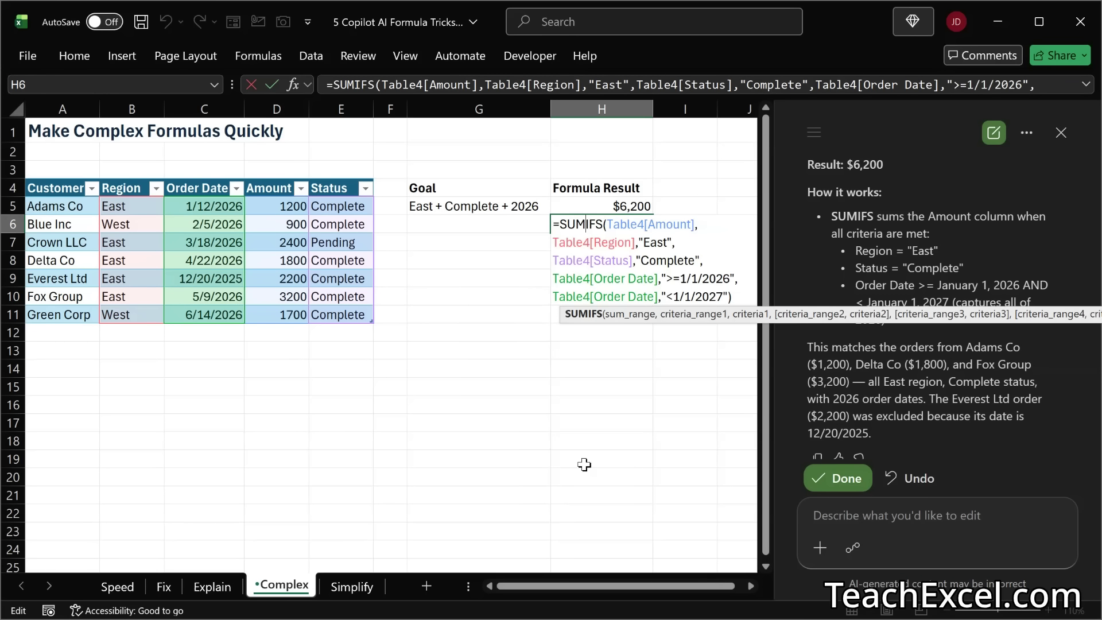
{"action": "key", "text": "Escape"}
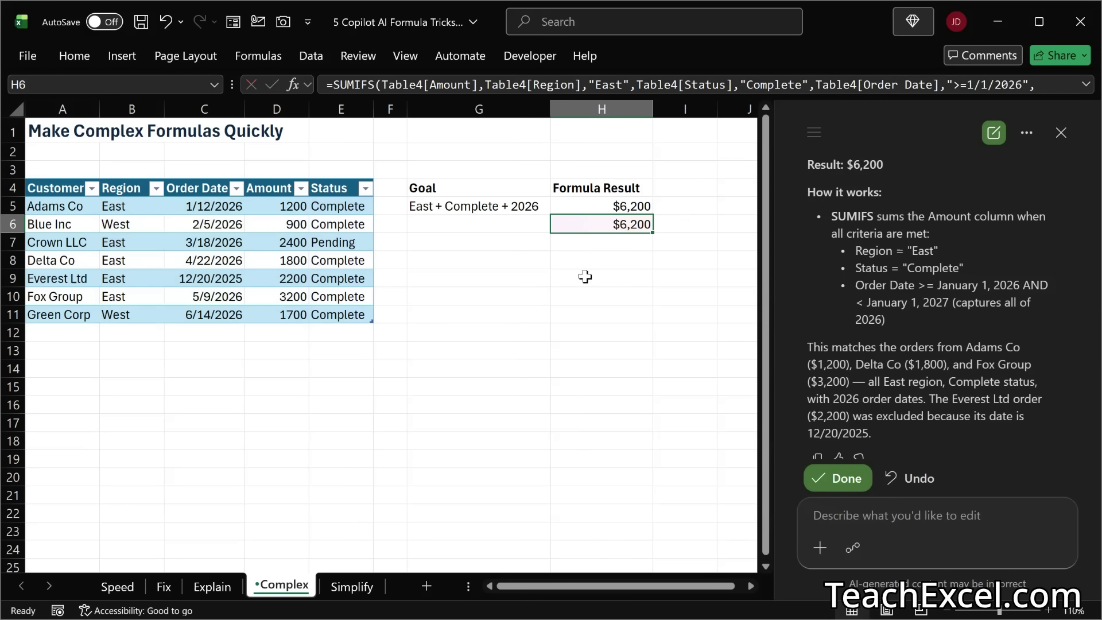
{"action": "double_click", "coordinate": [584, 206]}
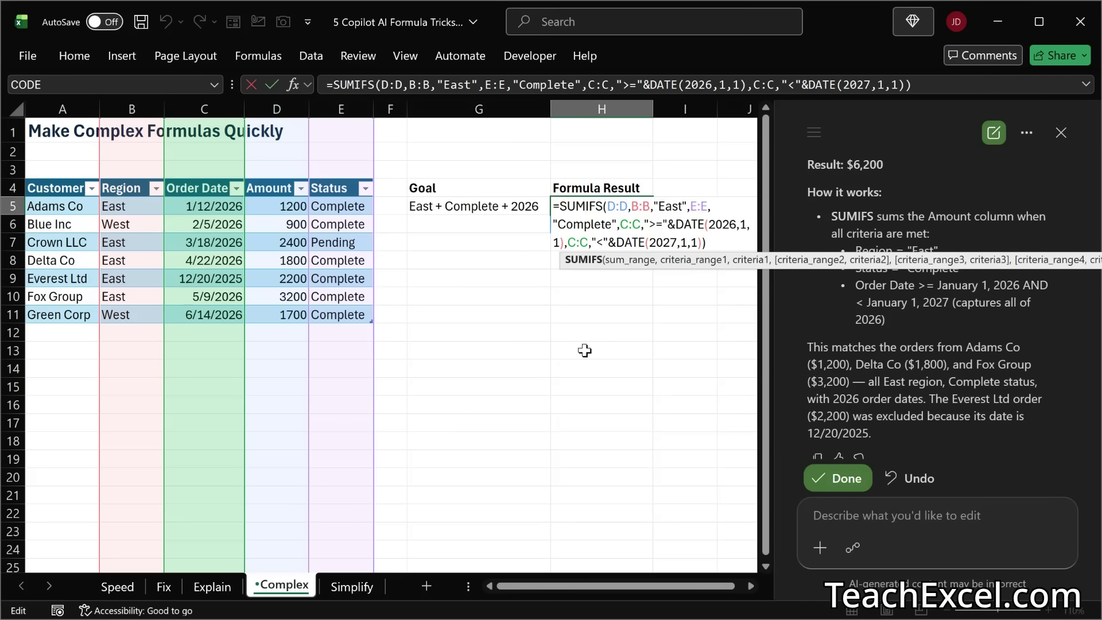
{"action": "key", "text": "Escape"}
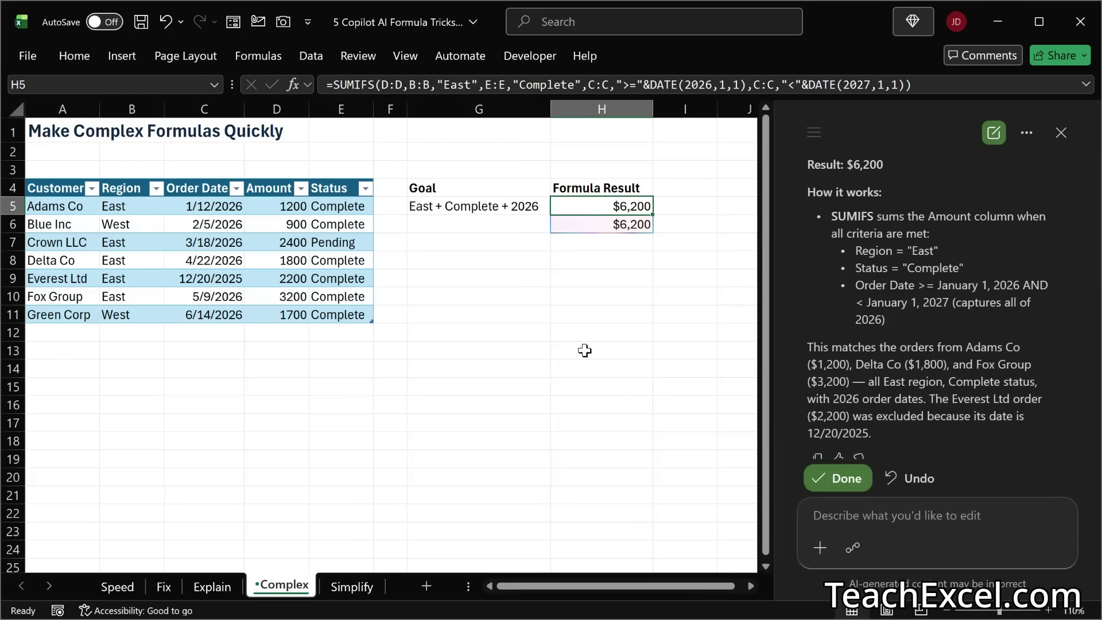
{"action": "left_click", "coordinate": [839, 480]}
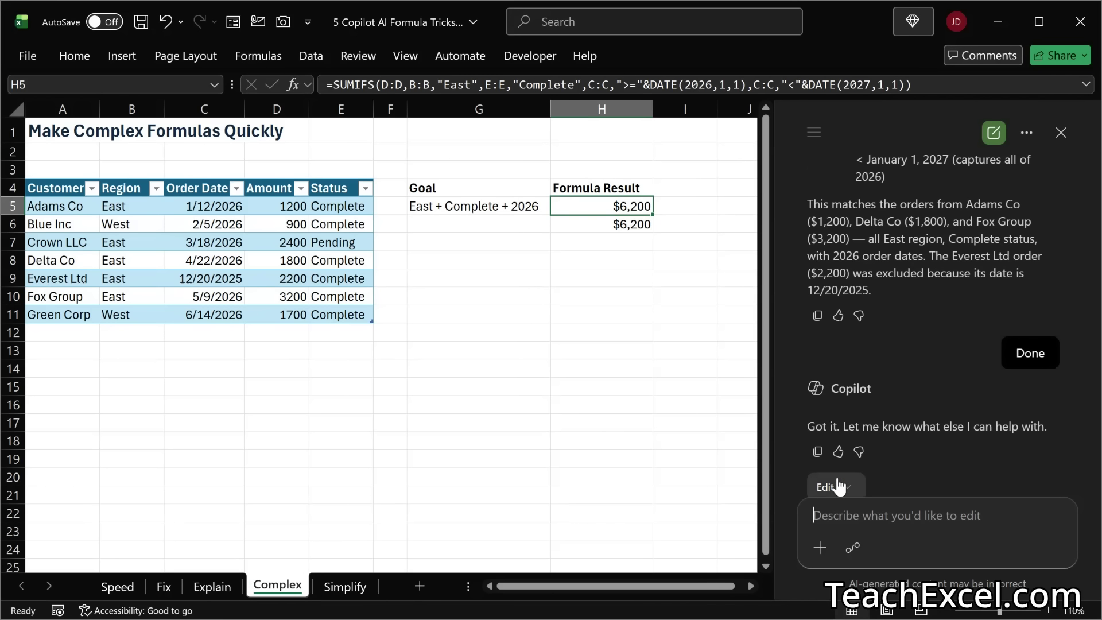
Step: On the Simplify sheet, examine the nested IF formula behind the first Rating in D5 without changing it
{"action": "left_click", "coordinate": [342, 586]}
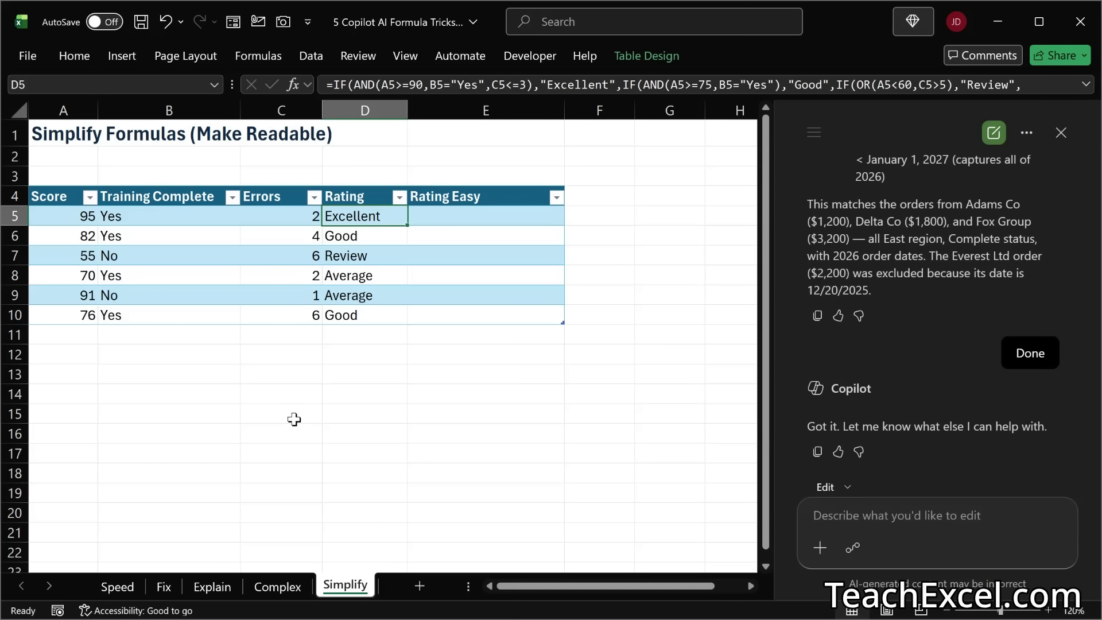
{"action": "left_click", "coordinate": [212, 586]}
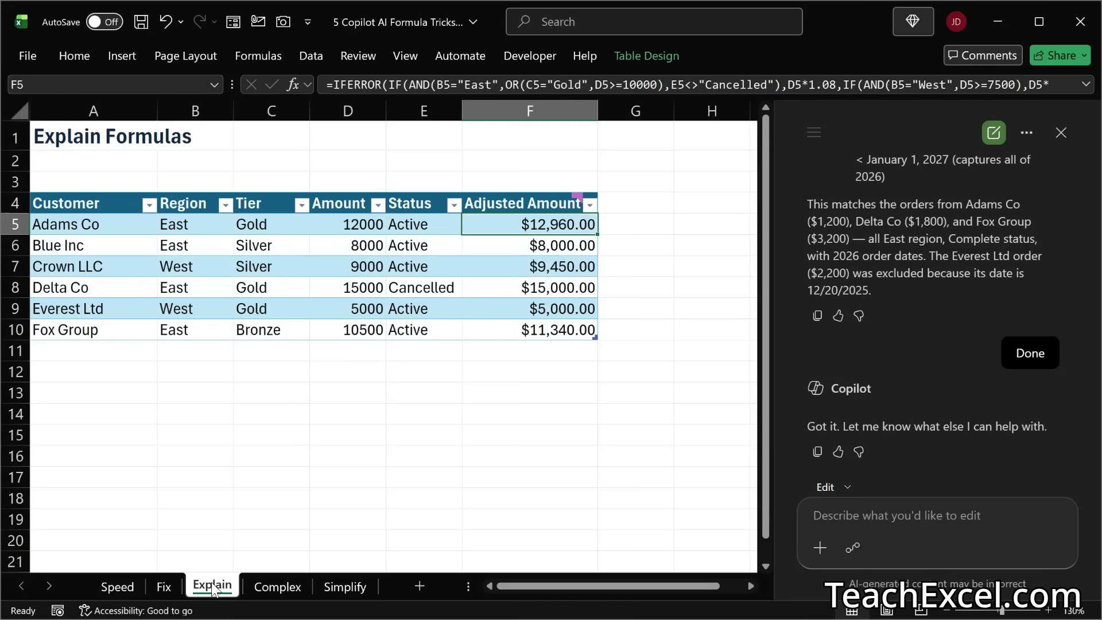
{"action": "left_click", "coordinate": [340, 585]}
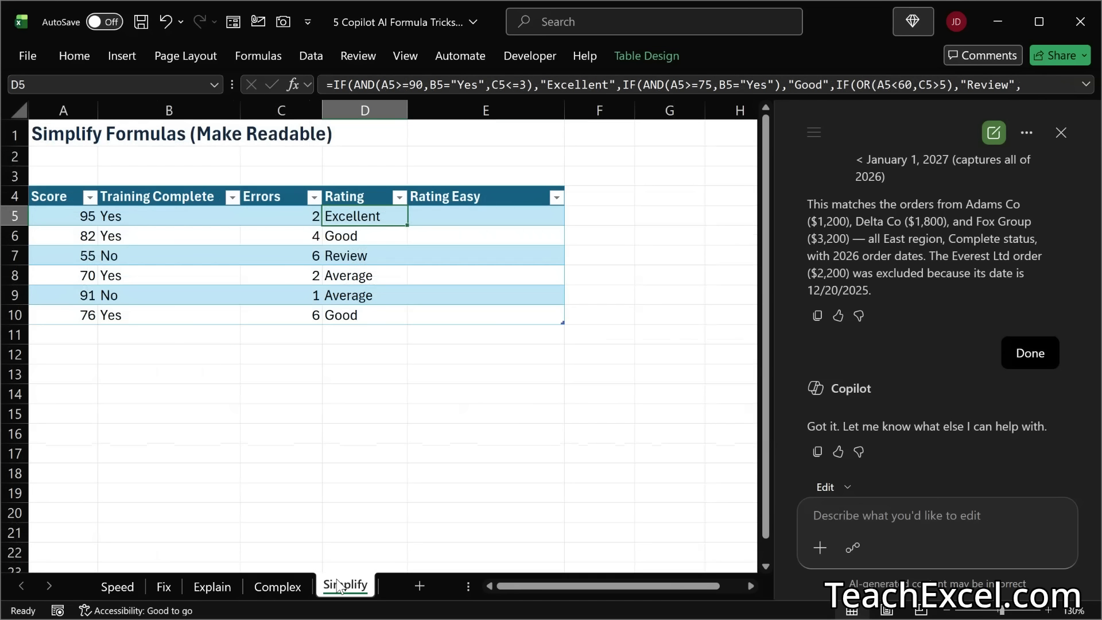
{"action": "double_click", "coordinate": [351, 218]}
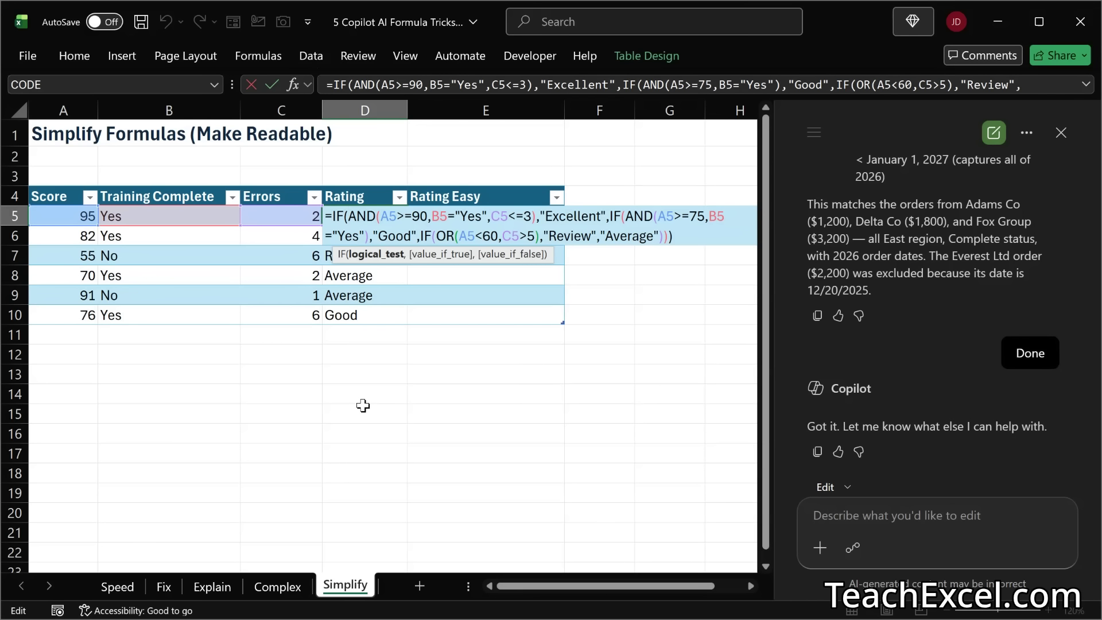
{"action": "key", "text": "Escape"}
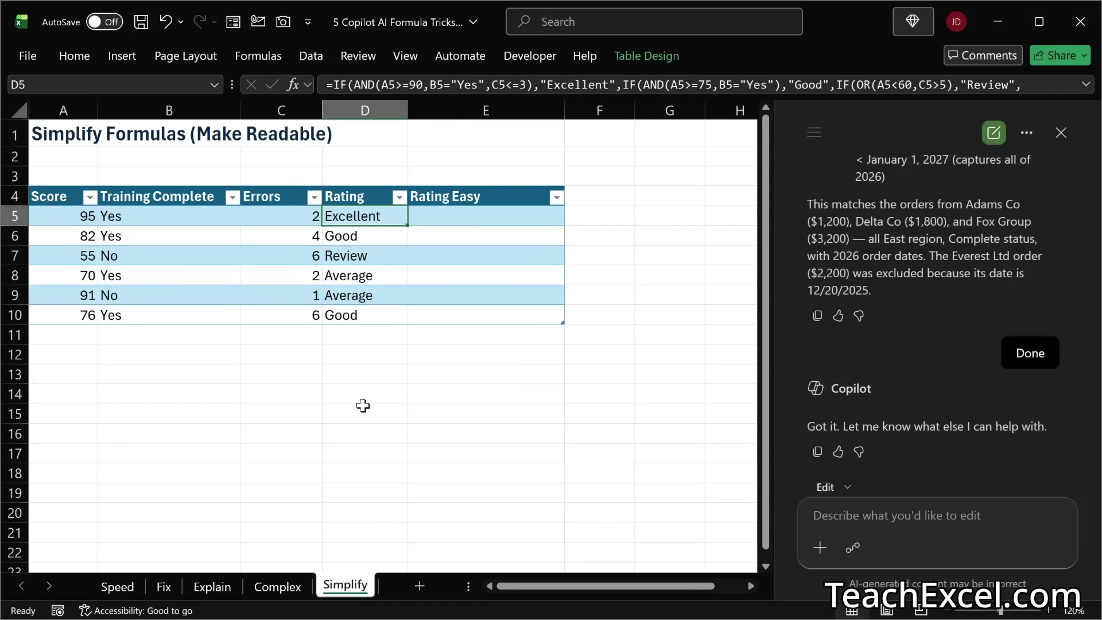
Step: In a new Copilot chat, request a simpler, easier-to-read version of the "Rating" column formula, placed in the "Rating Easy" column
{"action": "left_click", "coordinate": [993, 132]}
{"action": "type", "text": "S"}
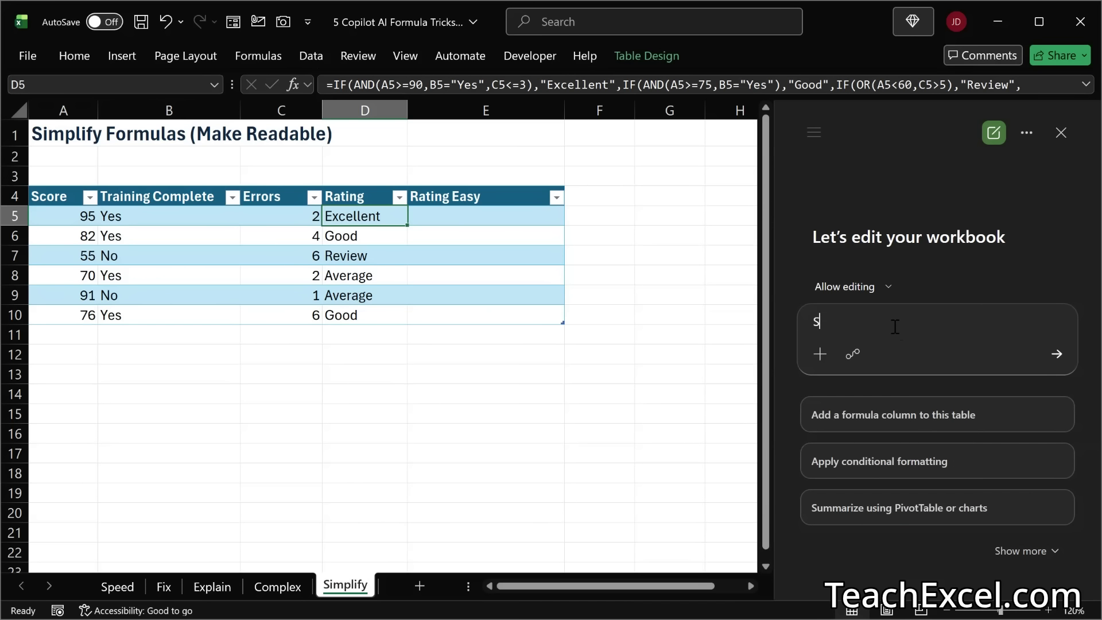
{"action": "type", "text": "implify the form"}
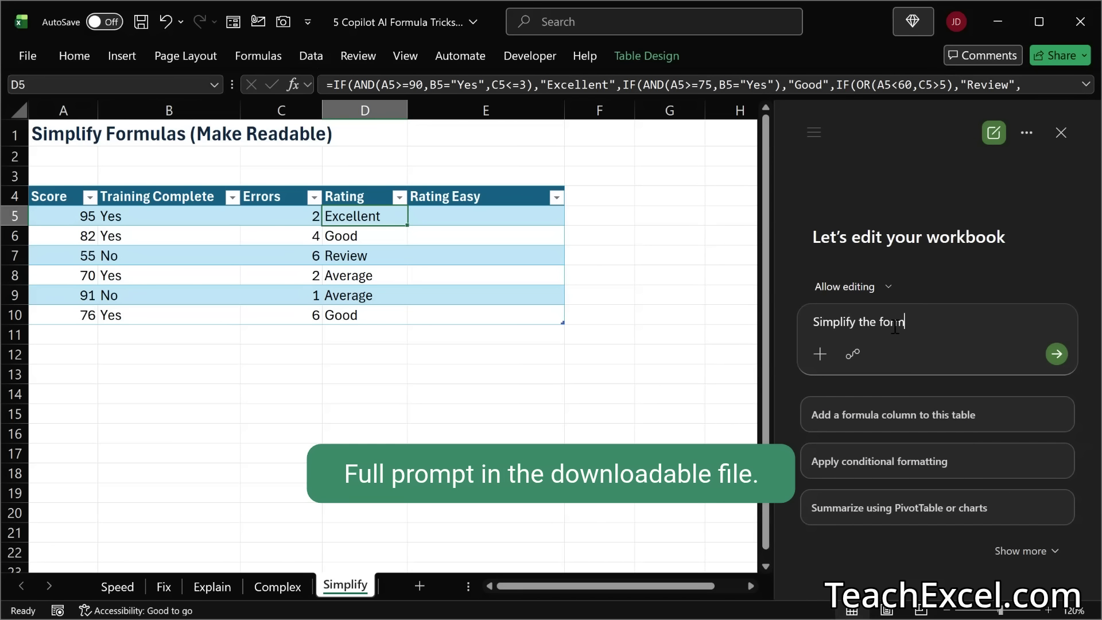
{"action": "type", "text": "ula in the \"Rating\" col"}
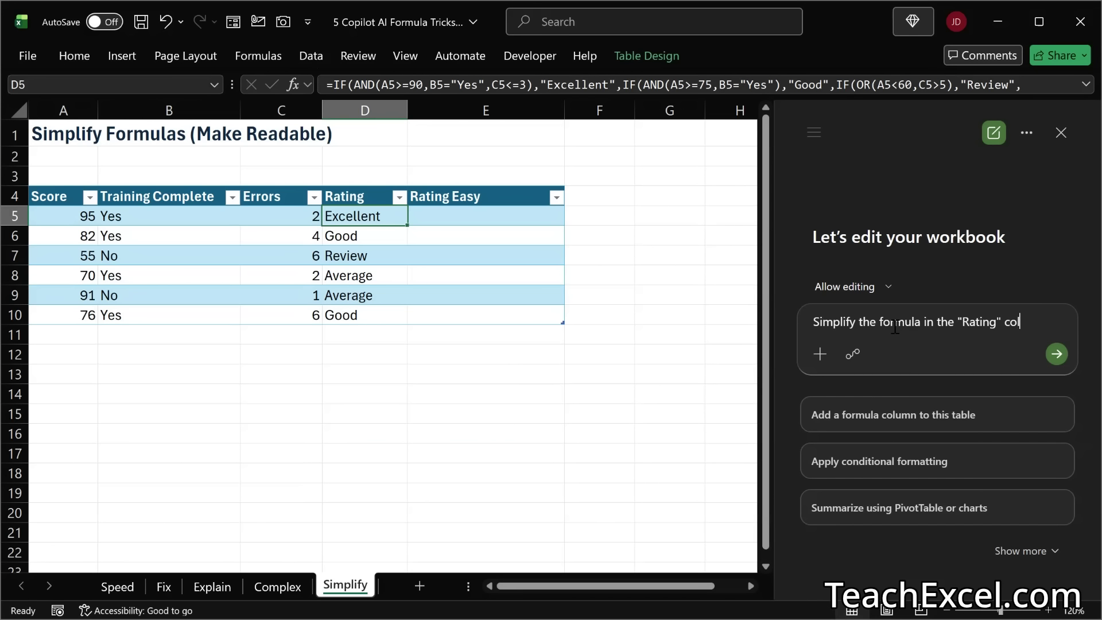
{"action": "type", "text": "umn and make"}
{"action": "key", "text": "ctrl+BackSpace"}
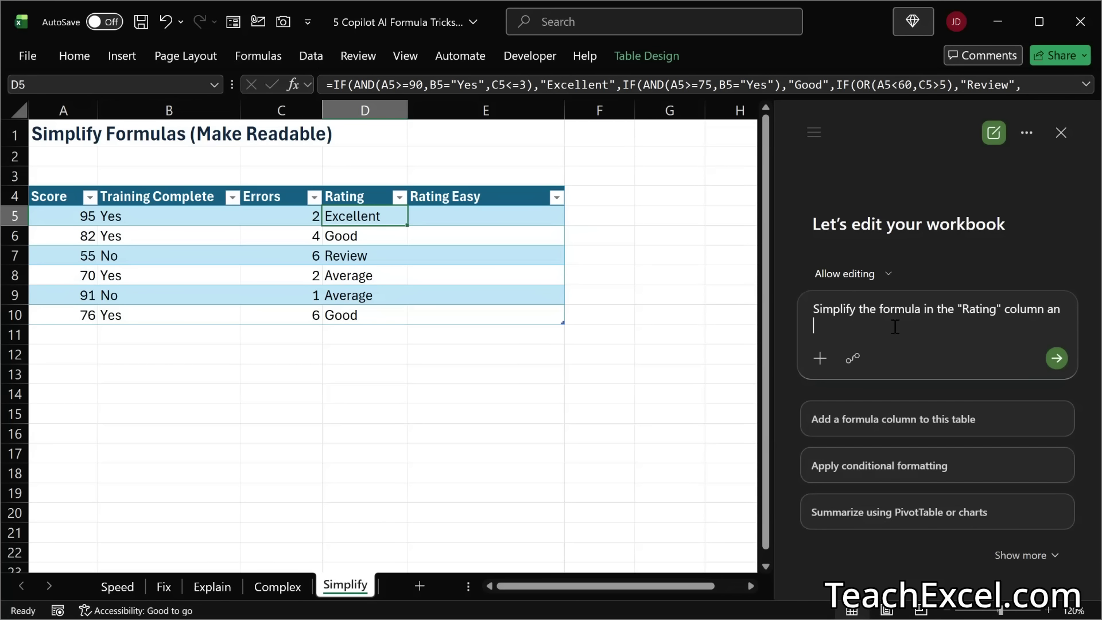
{"action": "key", "text": "BackSpace"}
{"action": "type", "text": "d make it easier to read. Put t"}
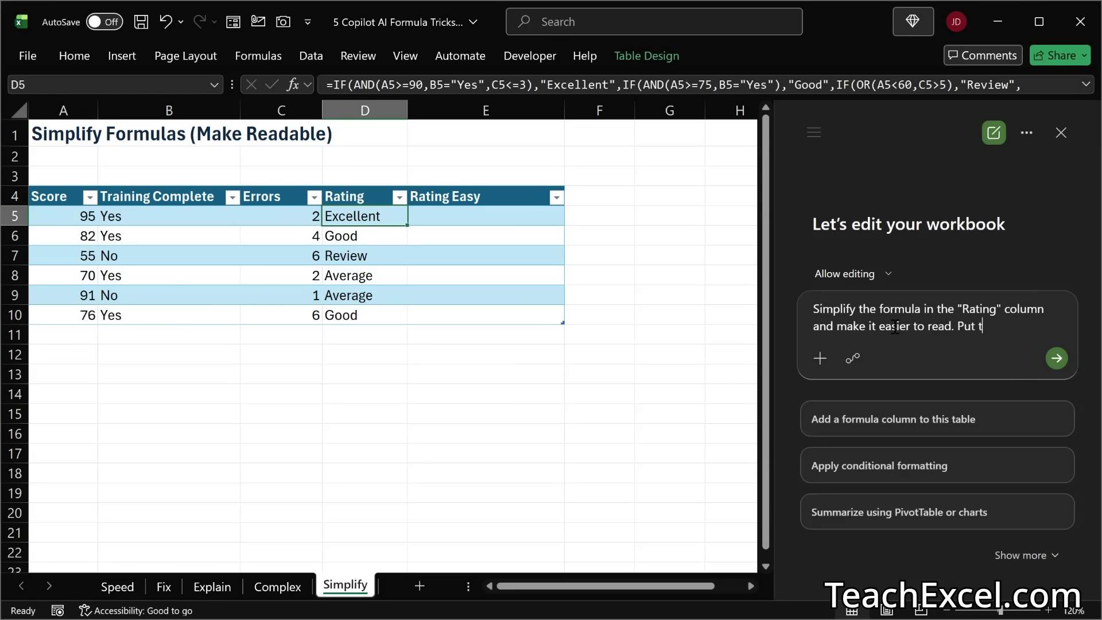
{"action": "type", "text": "he result into the \"Rating"}
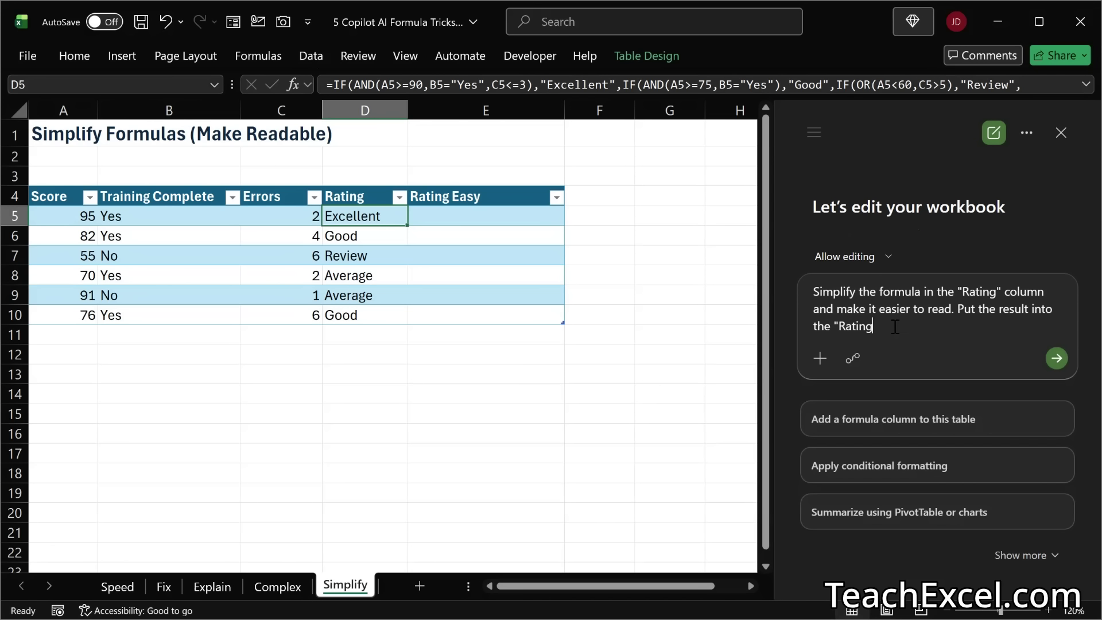
{"action": "type", "text": " Easy\" column."}
{"action": "left_click", "coordinate": [1057, 359]}
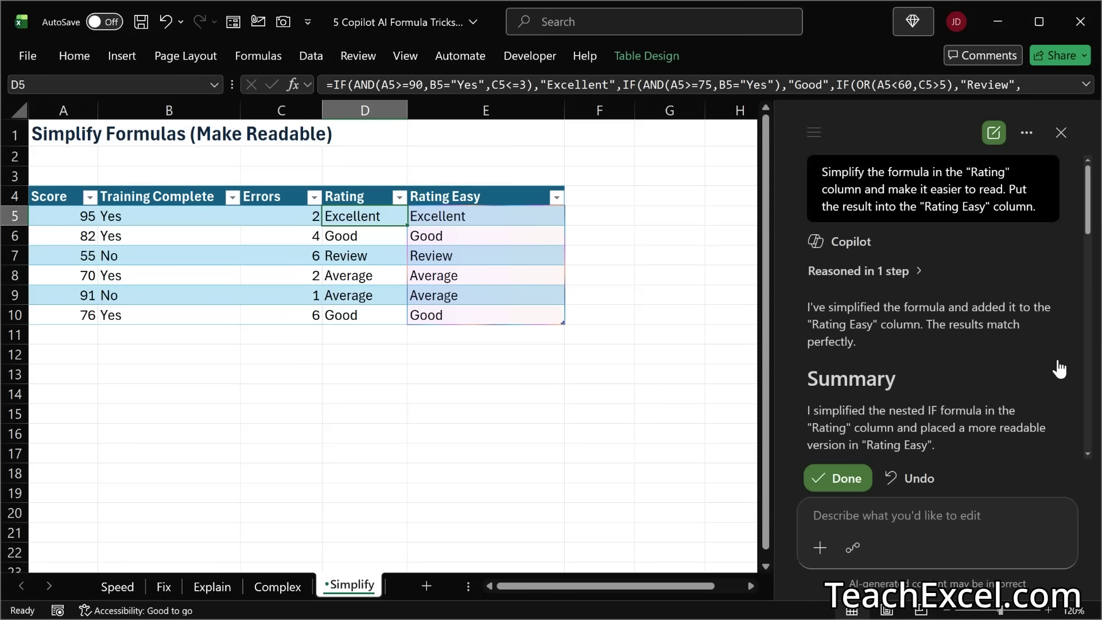
Step: Inspect the simplified formula in E5 and ask Copilot to use the newer LET() function to make it easier to read and maintain
{"action": "double_click", "coordinate": [434, 215]}
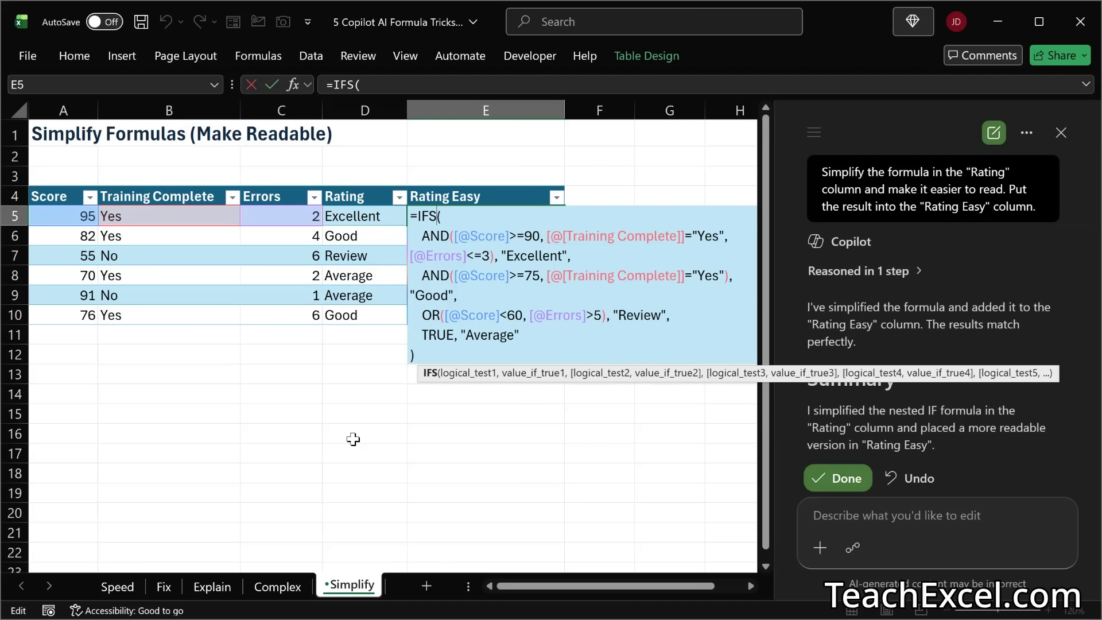
{"action": "key", "text": "Escape"}
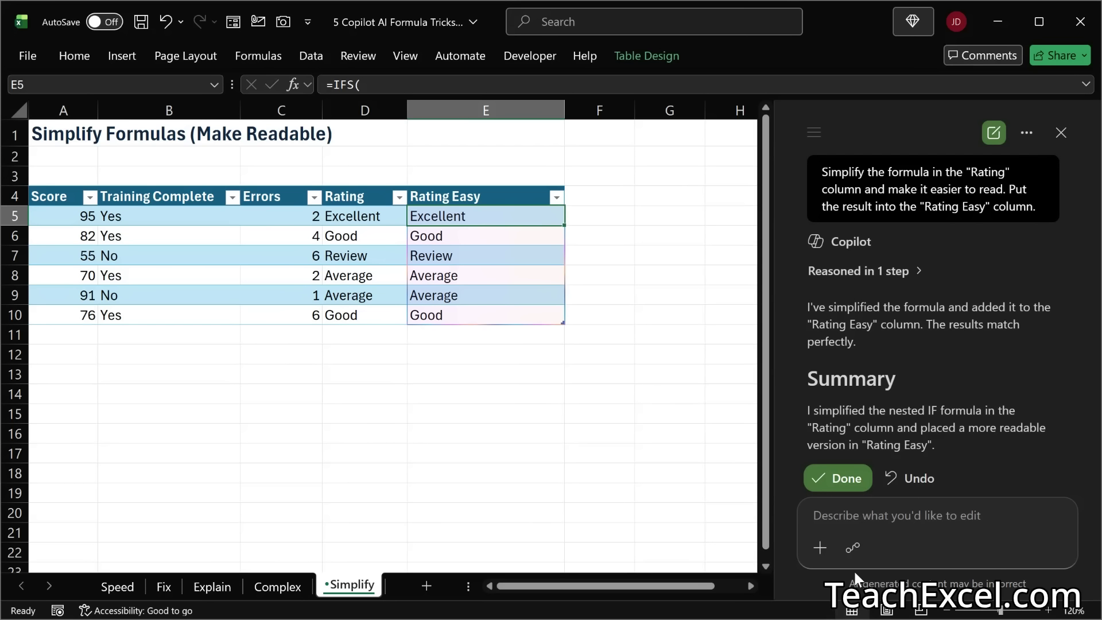
{"action": "left_click", "coordinate": [919, 516]}
{"action": "type", "text": "use the newer"}
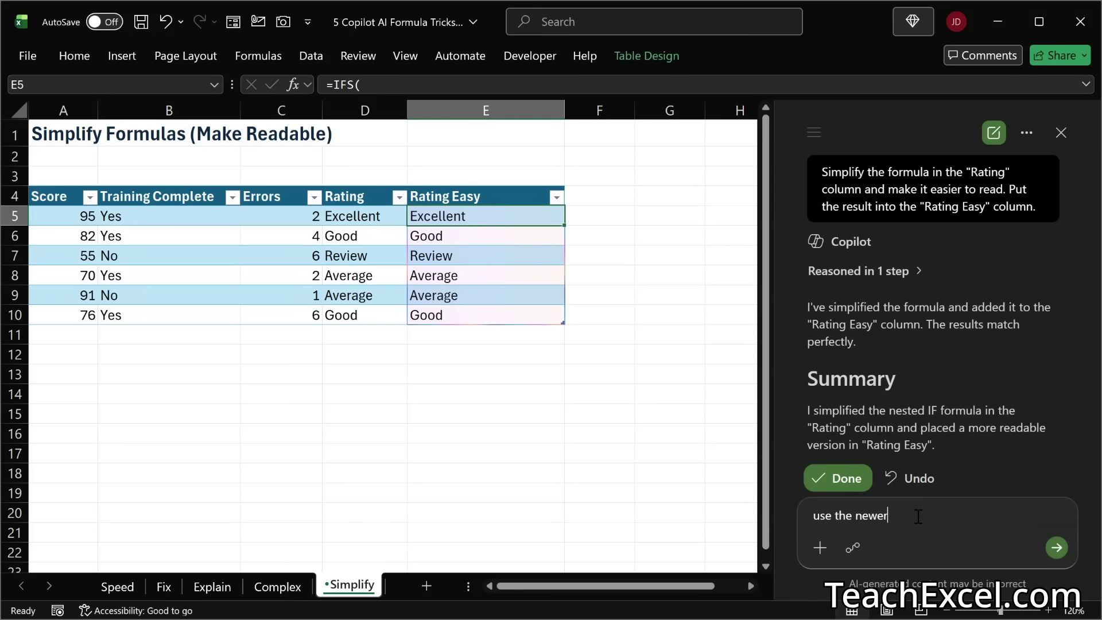
{"action": "type", "text": " LET() function to make it easier"}
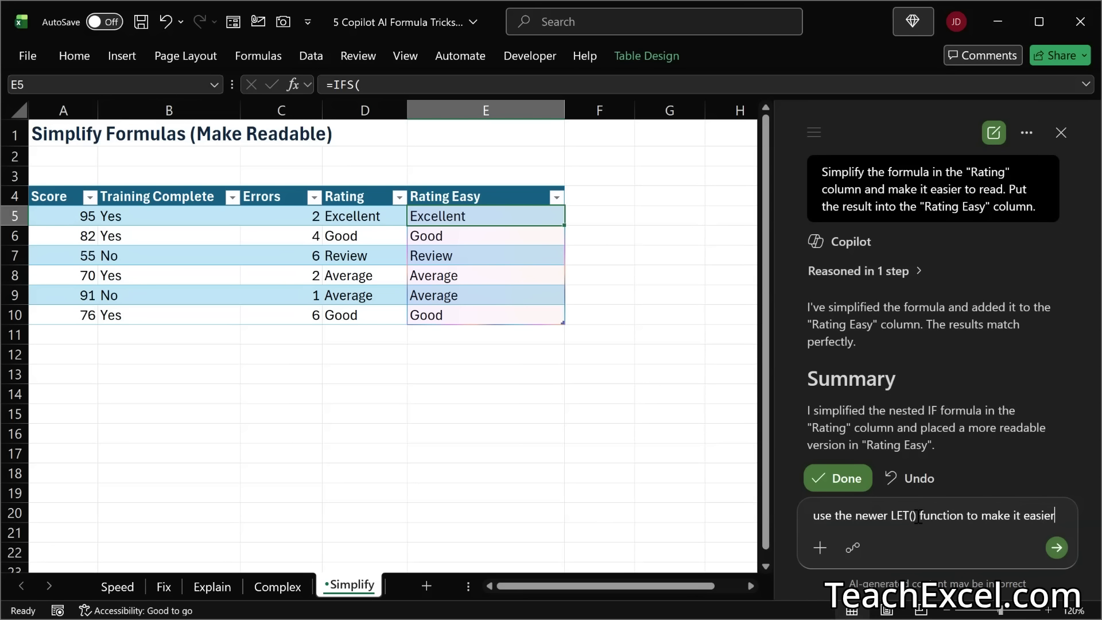
{"action": "type", "text": " to read and maintain."}
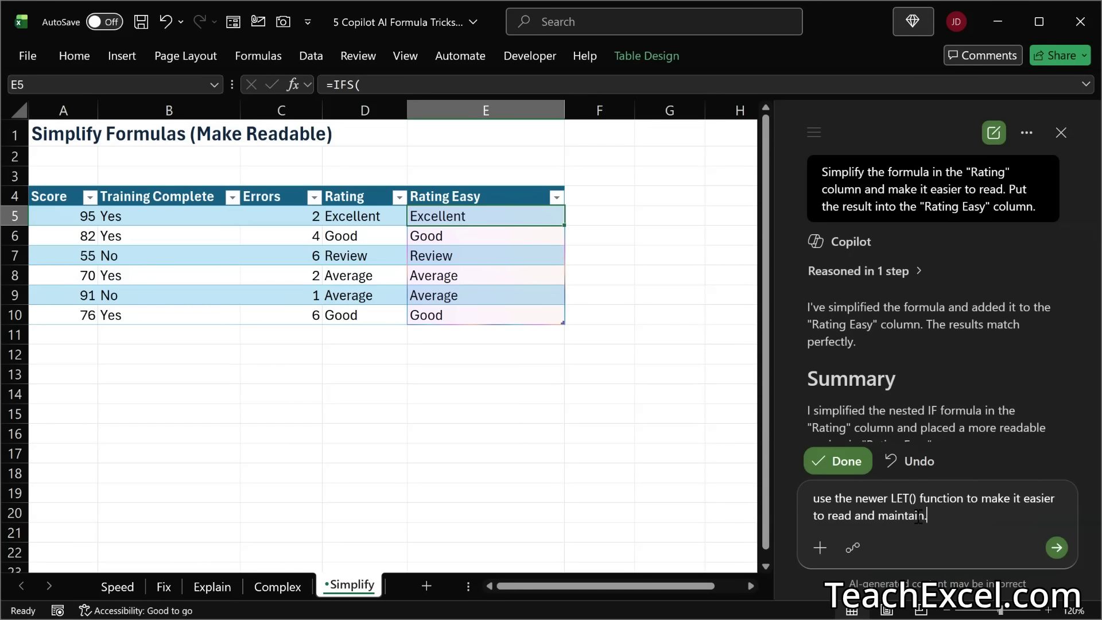
{"action": "left_click", "coordinate": [1058, 550]}
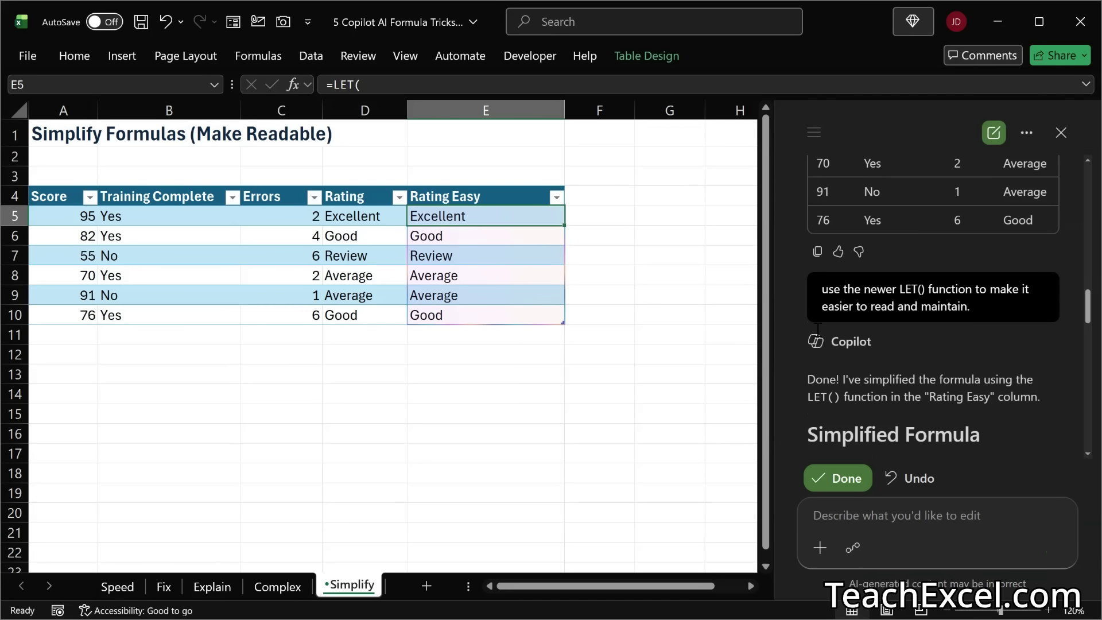
Step: Examine the full LET formula in E5 of the "Rating Easy" column
{"action": "double_click", "coordinate": [467, 215]}
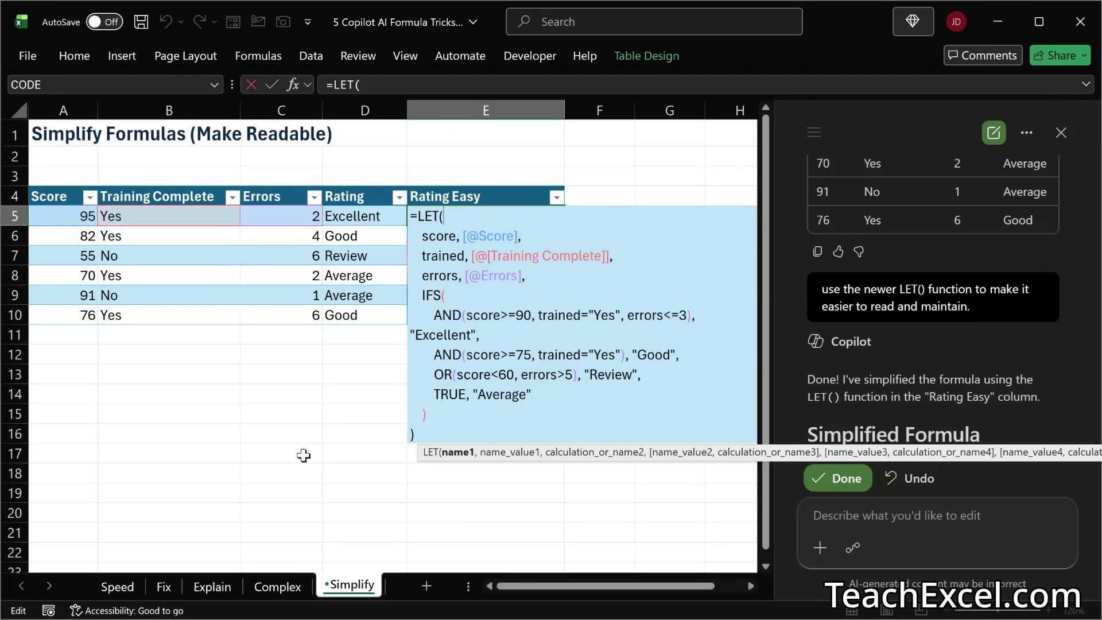
{"action": "scroll", "coordinate": [643, 253], "scroll_direction": "right", "scroll_amount": 1}
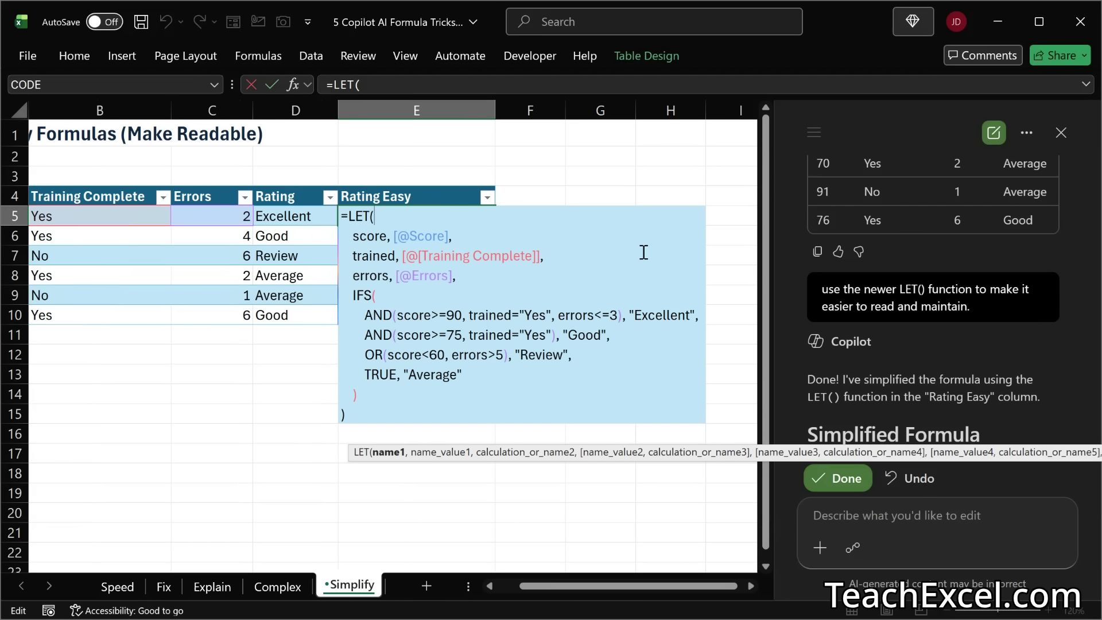